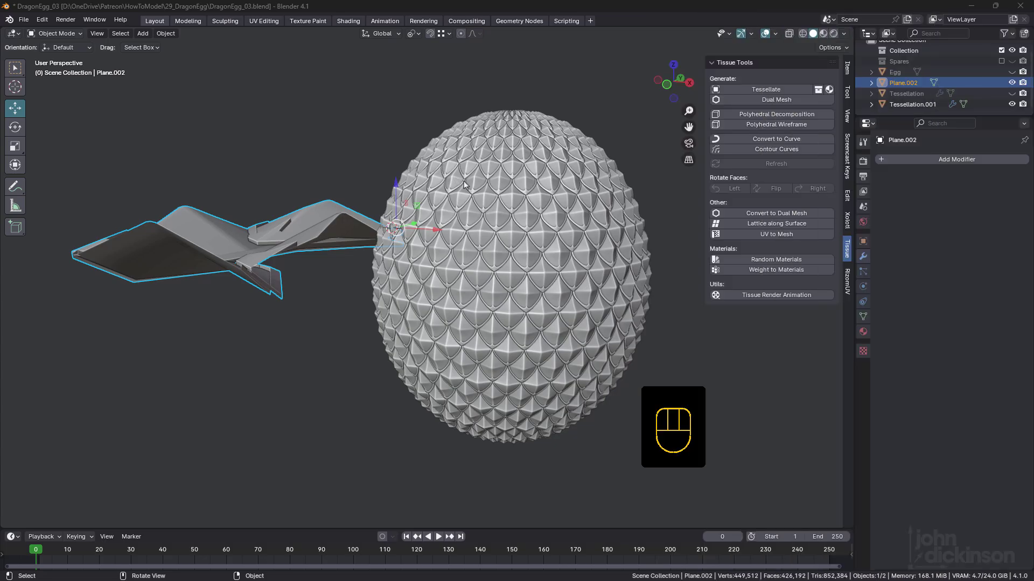
# - Examine the scale shapes and ridges on the tessellated egg from close up and from above
pyautogui.moveTo(465, 184); pyautogui.dragTo(455, 194, button='middle')
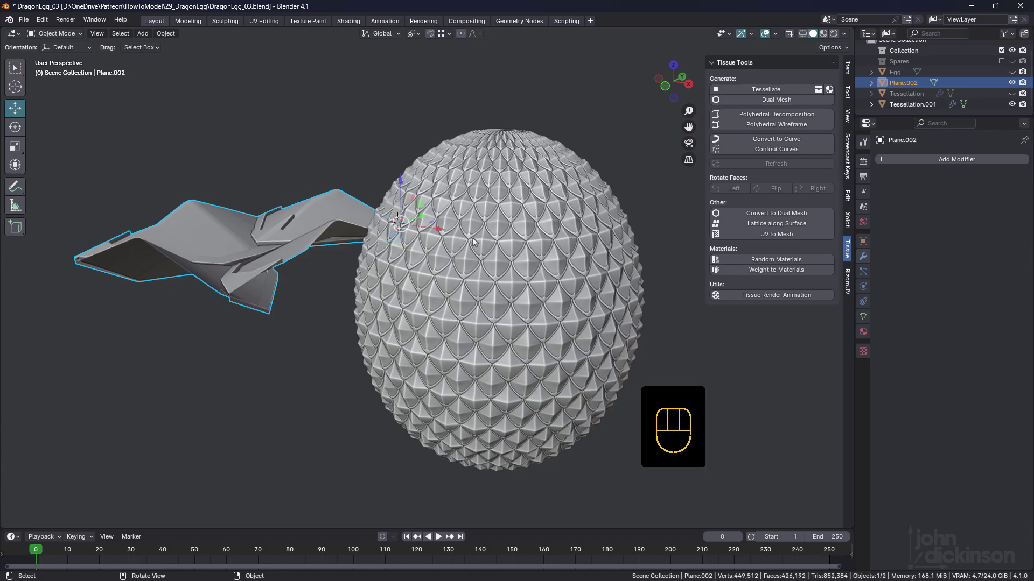
pyautogui.scroll(8, 502, 228)
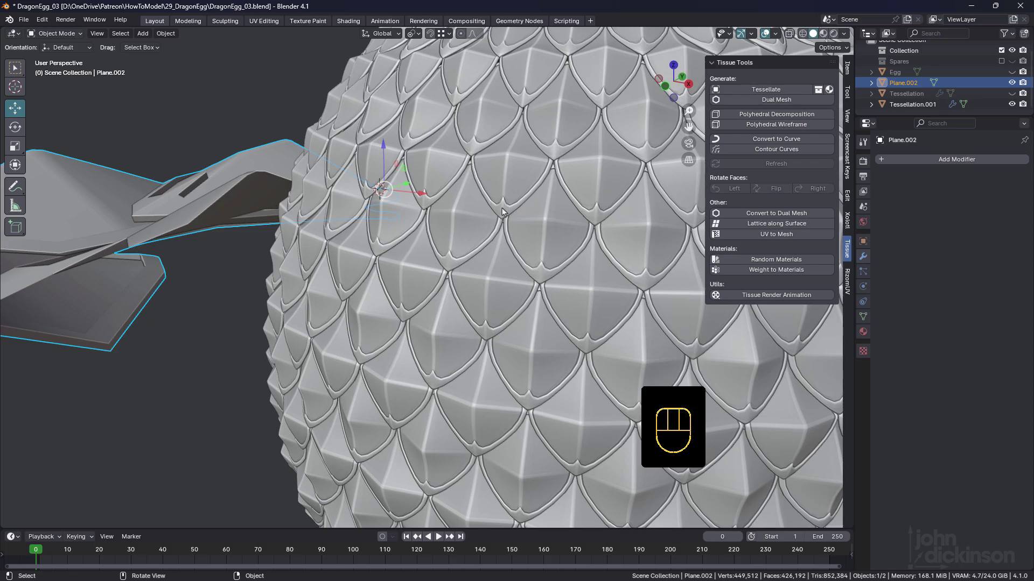
pyautogui.scroll(-2, 505, 228)
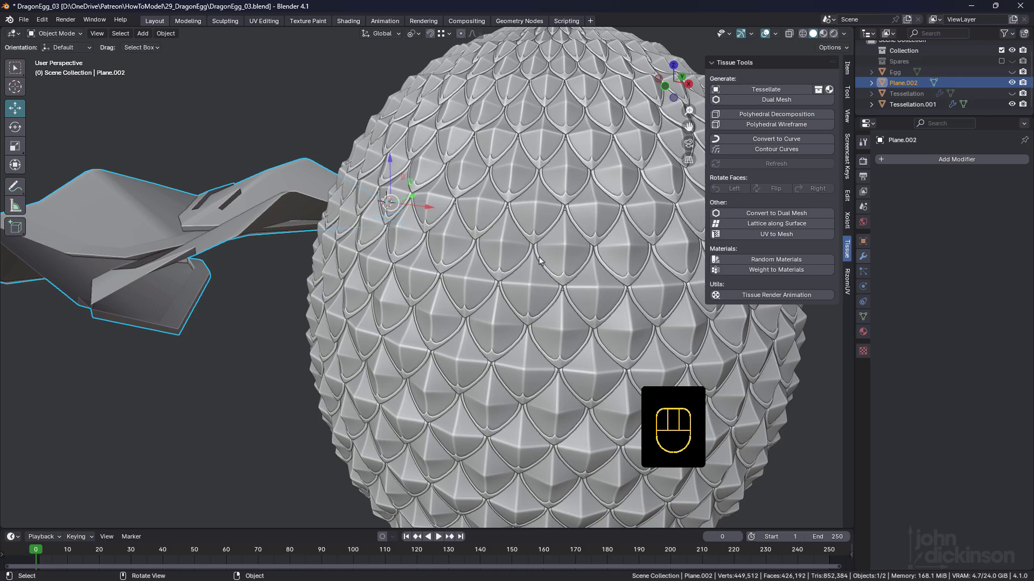
pyautogui.moveTo(533, 251); pyautogui.dragTo(516, 234, button='middle')
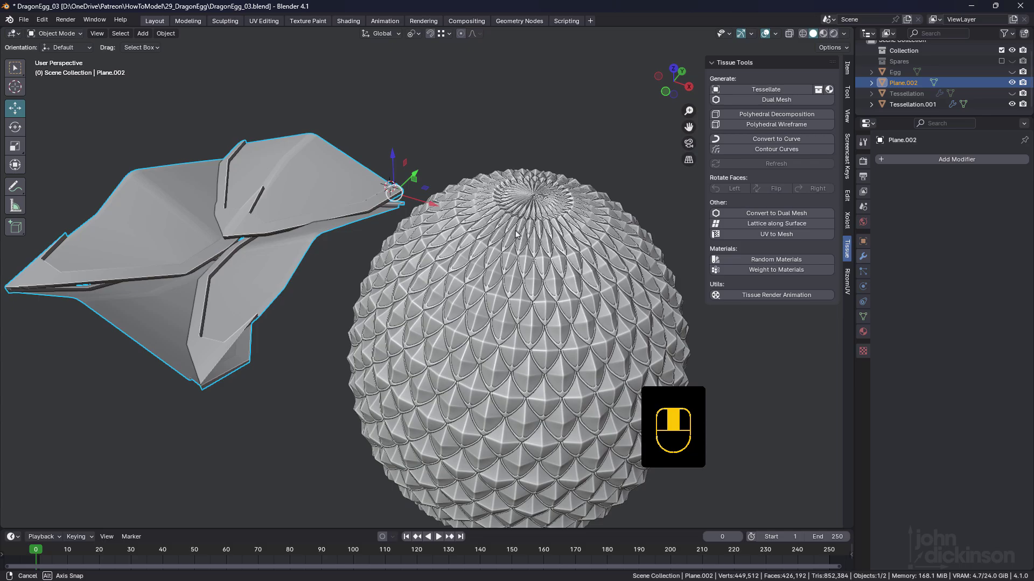
pyautogui.moveTo(516, 235); pyautogui.dragTo(526, 187, button='middle')
pyautogui.scroll(2, 514, 233)
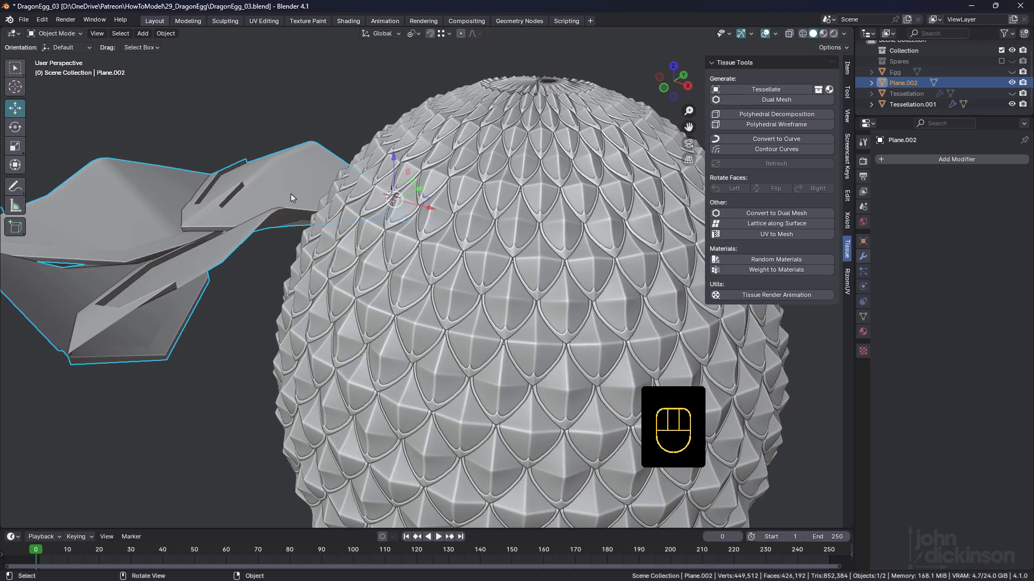
pyautogui.scroll(2, 488, 252)
pyautogui.moveTo(493, 255); pyautogui.dragTo(503, 260, button='middle')
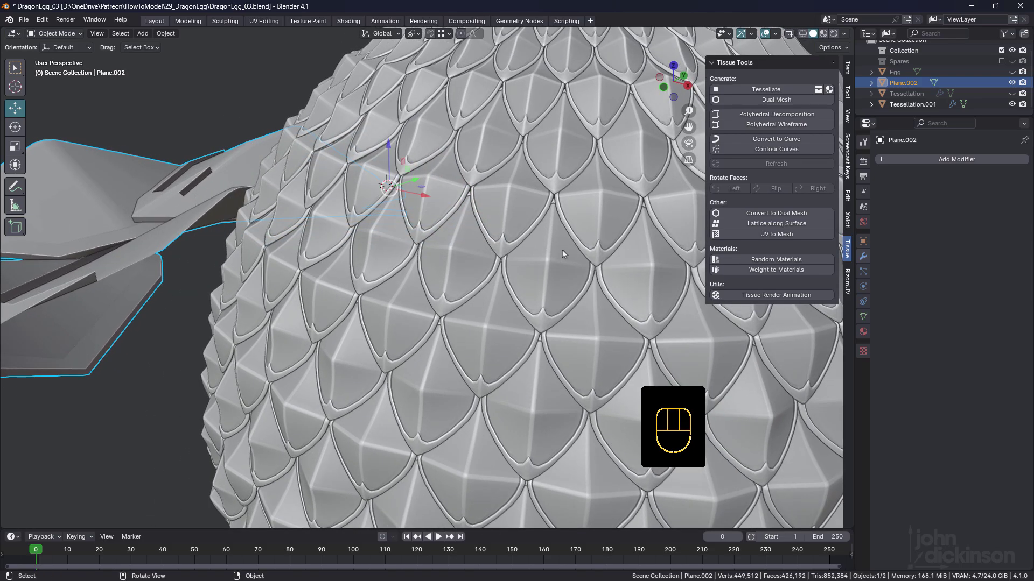
pyautogui.scroll(-3, 456, 246)
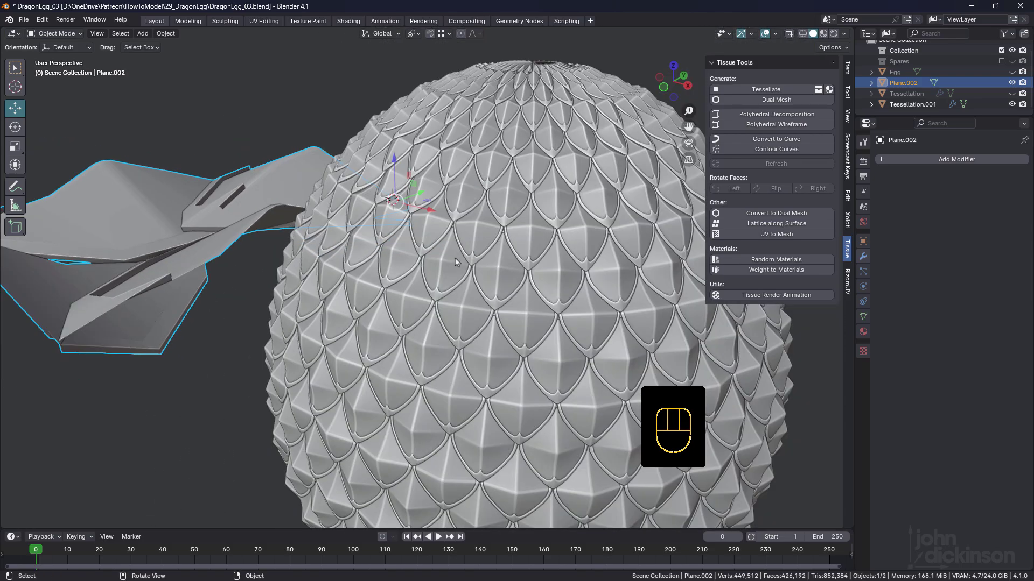
pyautogui.moveTo(455, 257); pyautogui.dragTo(311, 199, button='middle')
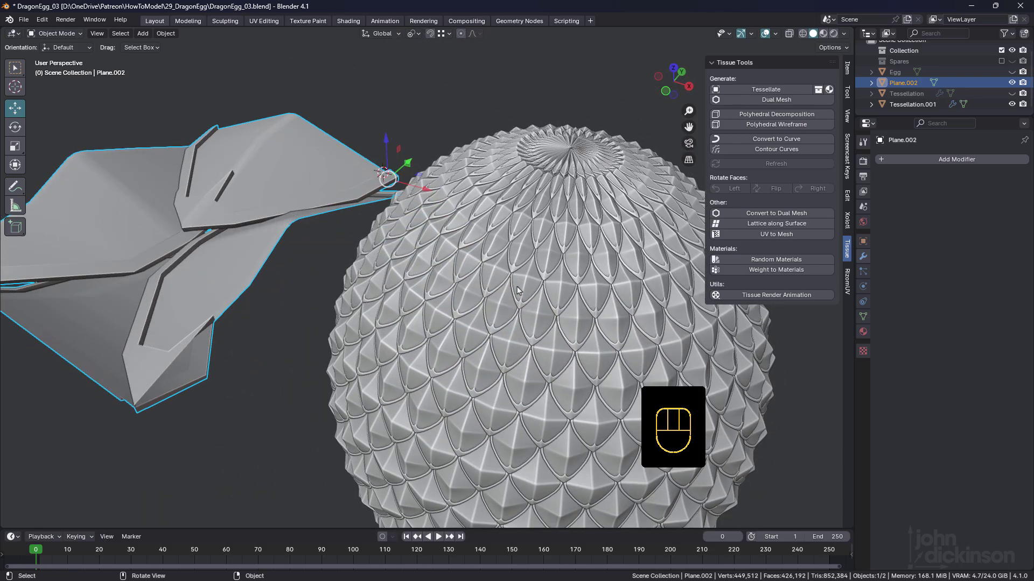
pyautogui.scroll(-1, 535, 285)
pyautogui.moveTo(525, 286); pyautogui.dragTo(529, 305, button='middle')
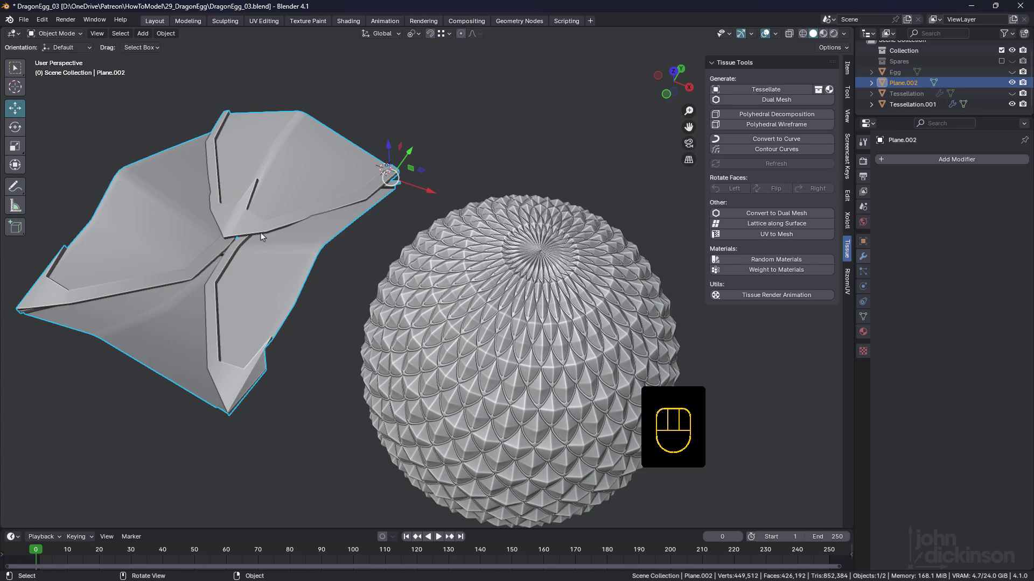
# - In Edit Mode on Plane.002, dissolve the selected support edge loops running across the middle of the scale component
pyautogui.keyDown('shift'); pyautogui.moveTo(263, 255); pyautogui.dragTo(469, 258, button='middle'); pyautogui.keyUp('shift')
pyautogui.press('Tab')
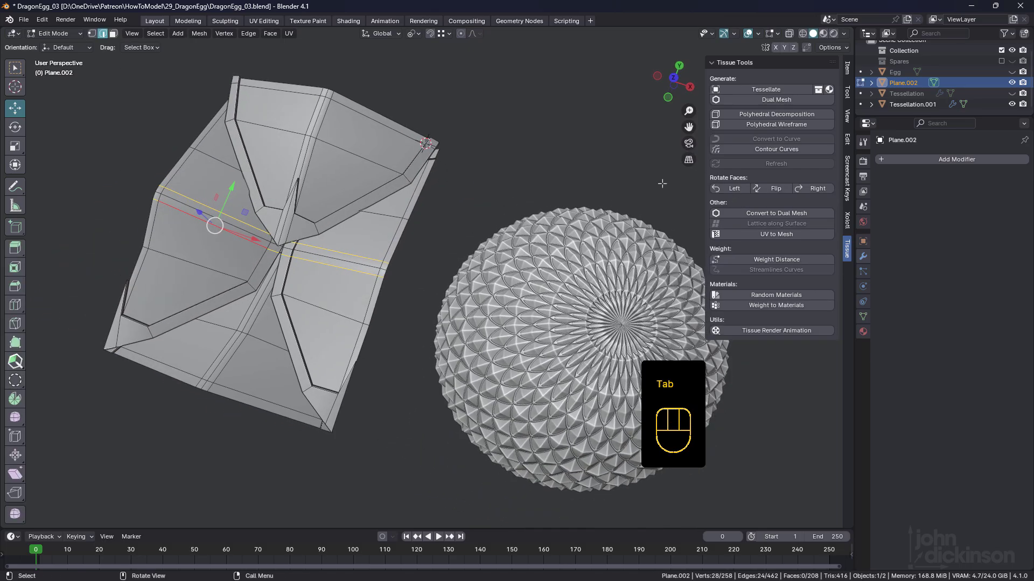
pyautogui.scroll(2, 329, 247)
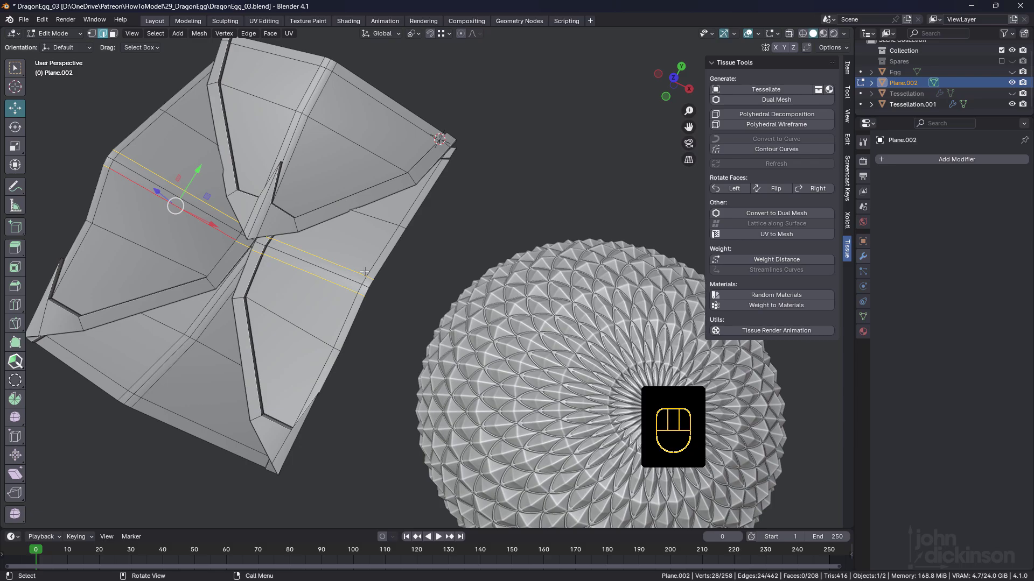
pyautogui.hotkey('ctrl', 'x')
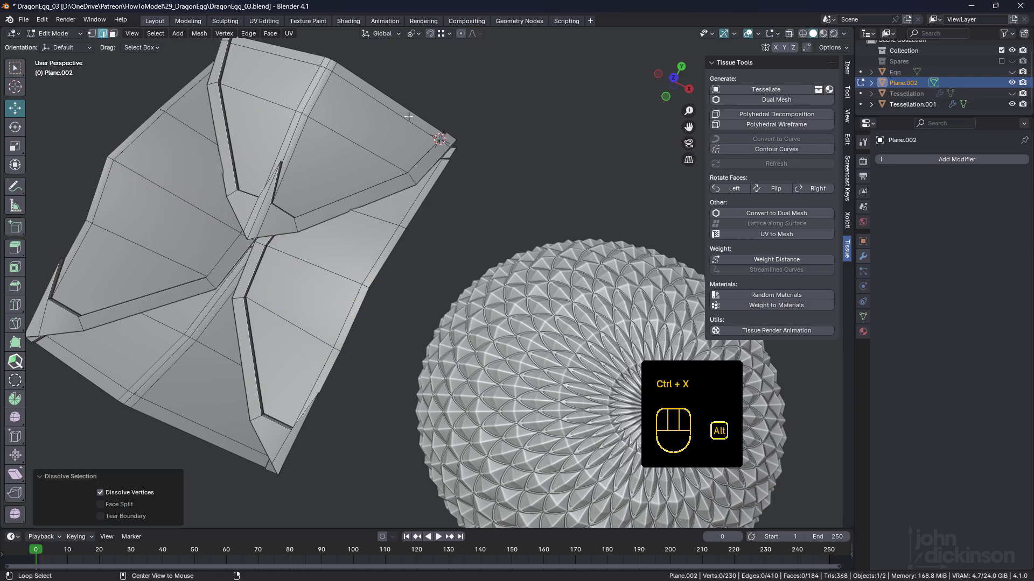
# - Dissolve the support edge loops along both short ends of the scale component and return to Object Mode
pyautogui.keyDown('alt'); pyautogui.click(408, 117); pyautogui.keyUp('alt')
pyautogui.keyDown('alt'); pyautogui.keyDown('shift'); pyautogui.click(186, 418); pyautogui.keyUp('shift'); pyautogui.keyUp('alt')
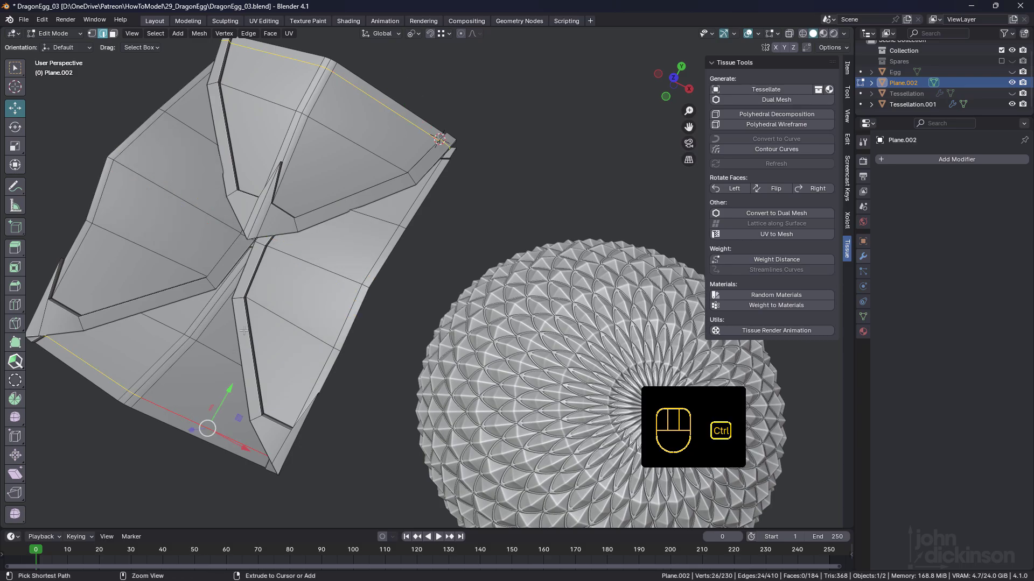
pyautogui.hotkey('ctrl', 'x')
pyautogui.moveTo(357, 323); pyautogui.dragTo(353, 277, button='middle')
pyautogui.press('Tab')
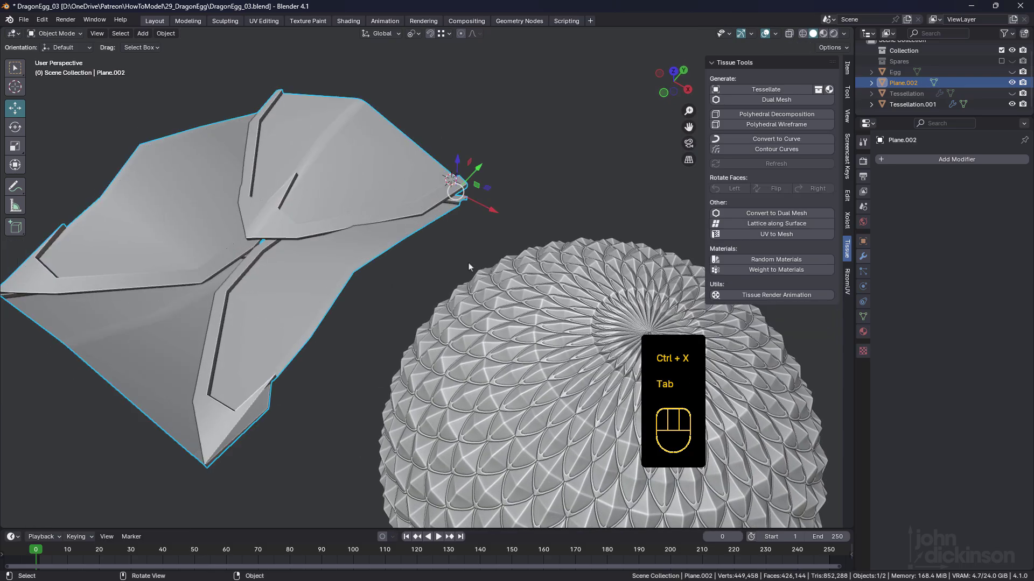
# - Refresh the Tessellation.001 egg with the edited scale component and inspect its surface
pyautogui.keyDown('shift'); pyautogui.moveTo(633, 297); pyautogui.dragTo(473, 248, button='middle'); pyautogui.keyUp('shift')
pyautogui.scroll(1, 473, 247)
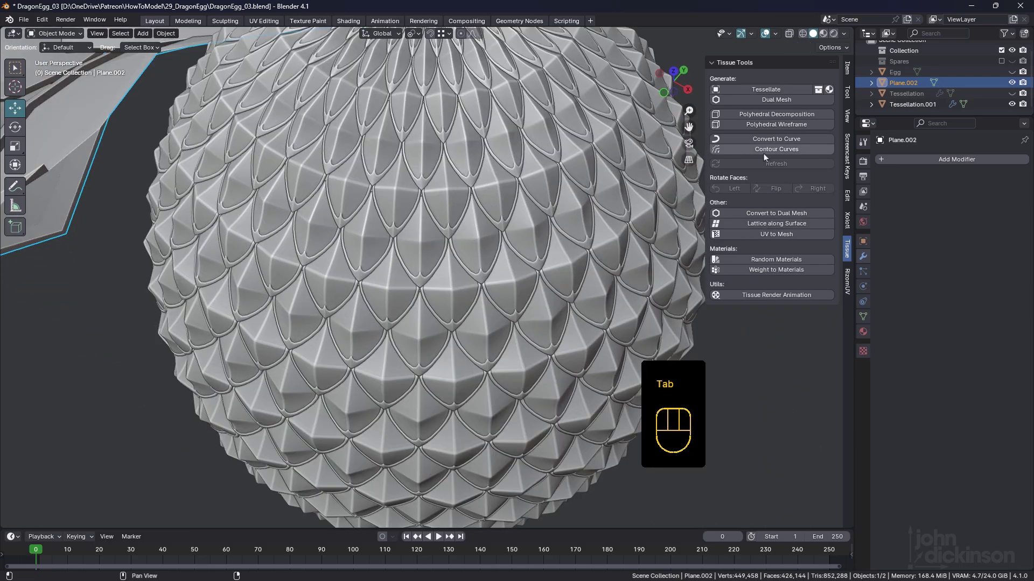
pyautogui.click(527, 257)
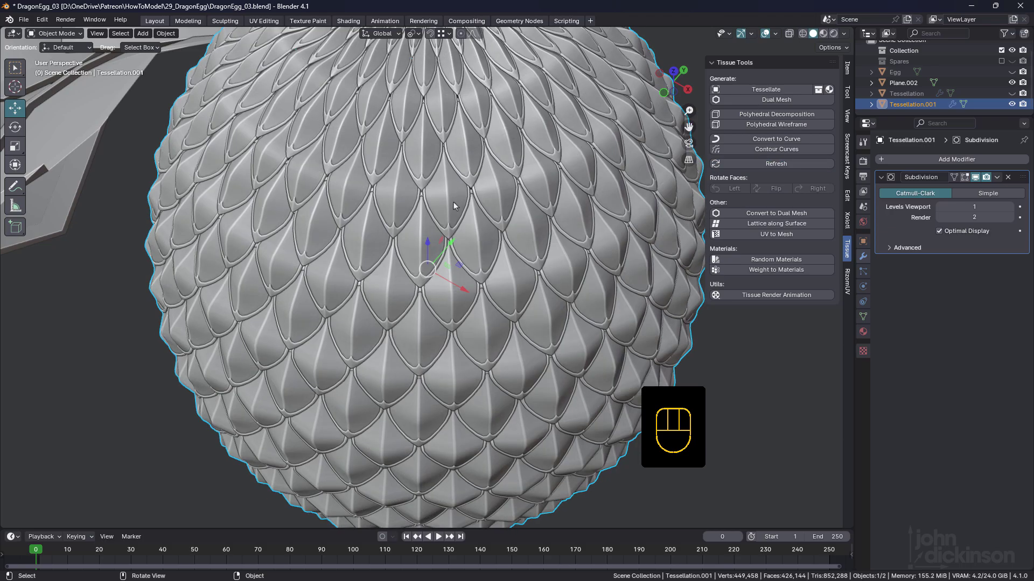
pyautogui.moveTo(454, 202); pyautogui.dragTo(494, 194, button='middle')
pyautogui.scroll(-3, 487, 226)
pyautogui.scroll(2, 485, 261)
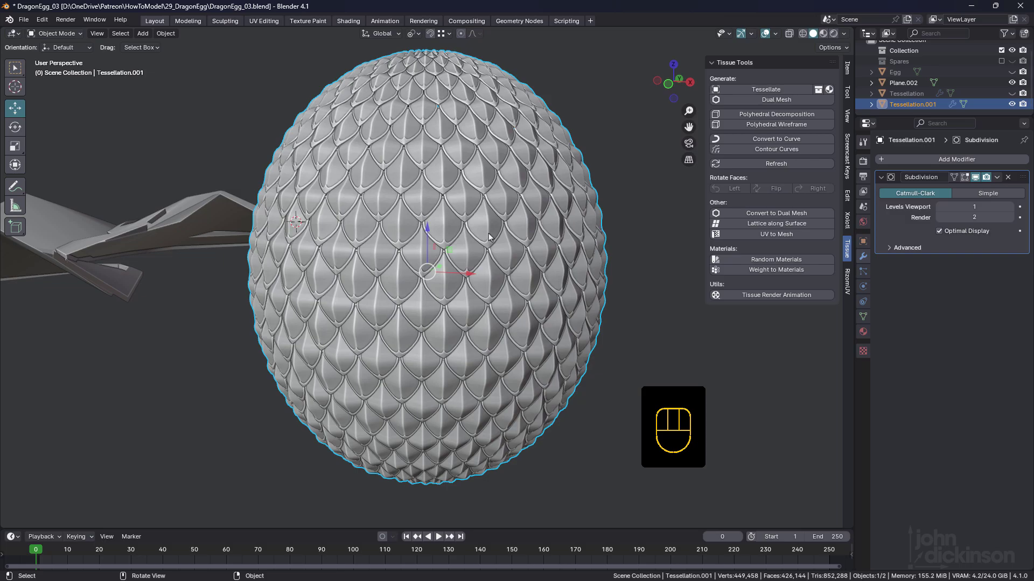
pyautogui.moveTo(489, 234); pyautogui.dragTo(488, 254, button='middle')
pyautogui.scroll(1, 488, 254)
# - Open Plane.002 in Edit Mode and select an edge at the narrow end of the central scale's raised ridge
pyautogui.keyDown('shift'); pyautogui.moveTo(269, 231); pyautogui.dragTo(480, 248, button='middle'); pyautogui.keyUp('shift')
pyautogui.keyDown('shift'); pyautogui.moveTo(334, 210); pyautogui.dragTo(404, 232, button='middle'); pyautogui.keyUp('shift')
pyautogui.moveTo(397, 220); pyautogui.dragTo(396, 265, button='middle')
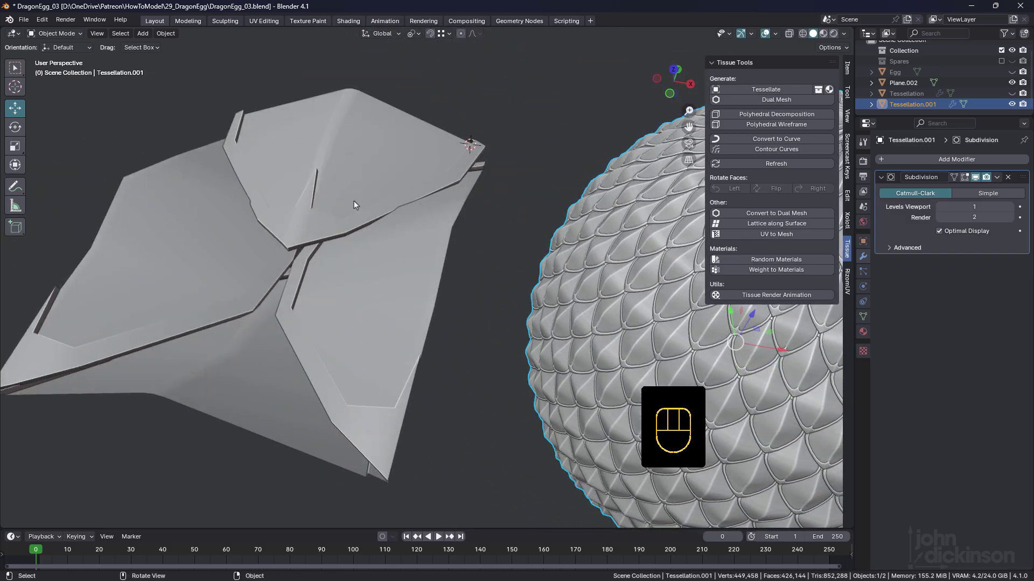
pyautogui.click(353, 201)
pyautogui.press('Tab')
pyautogui.moveTo(354, 202); pyautogui.dragTo(347, 248, button='middle')
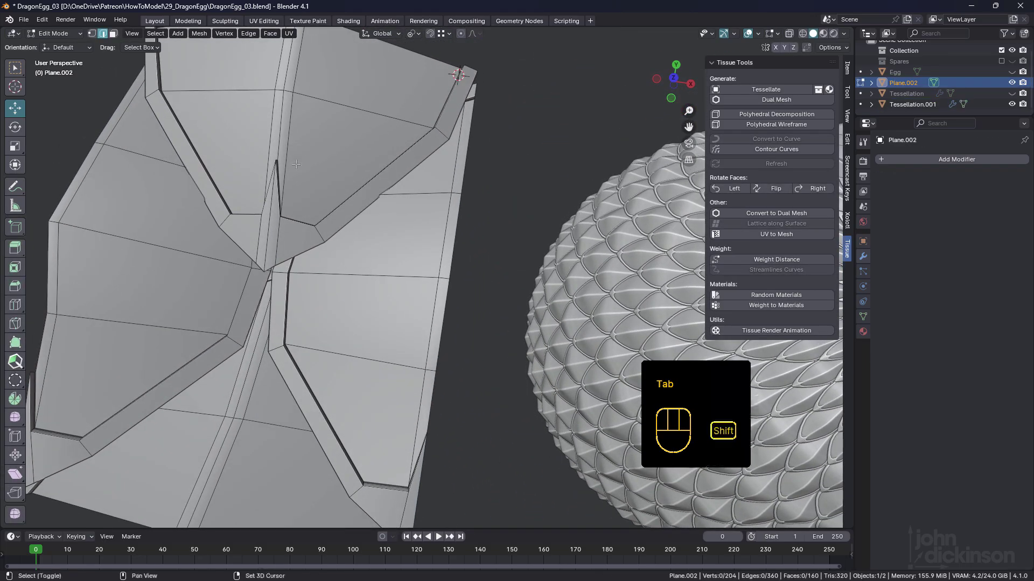
pyautogui.scroll(3, 347, 251)
pyautogui.keyDown('shift'); pyautogui.moveTo(295, 164); pyautogui.dragTo(346, 272, button='middle'); pyautogui.keyUp('shift')
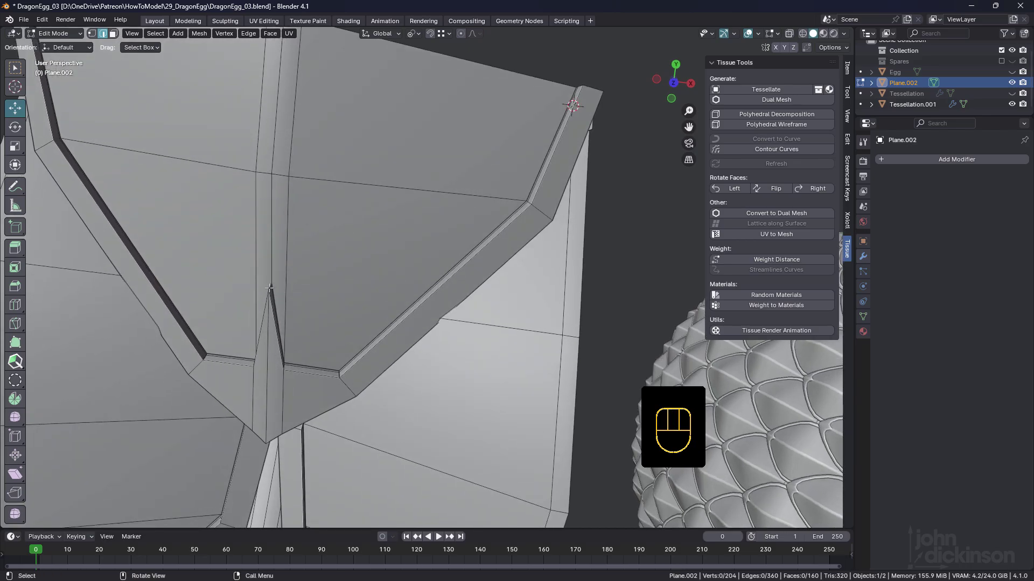
pyautogui.moveTo(282, 293); pyautogui.dragTo(238, 264, button='middle')
pyautogui.moveTo(345, 328); pyautogui.dragTo(362, 342, button='middle')
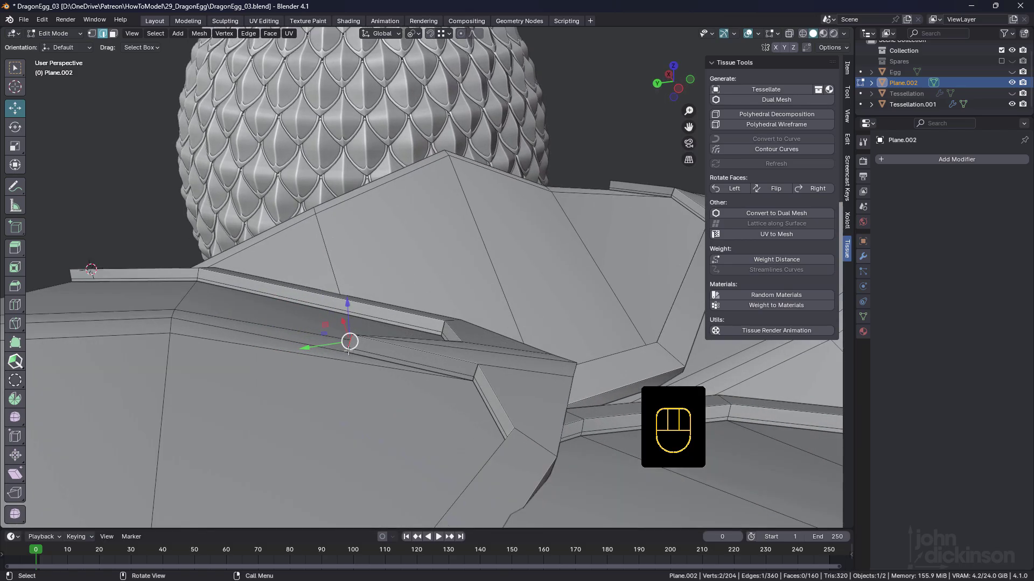
# - Add the adjoining edge, raise both ridge-end edges about 0.006 m, and move them about 0.139 m in Y and 0.056 m in Z
pyautogui.moveTo(349, 342); pyautogui.dragTo(347, 350)
pyautogui.keyDown('shift'); pyautogui.click(348, 343); pyautogui.keyUp('shift')
pyautogui.moveTo(350, 339); pyautogui.dragTo(349, 328, button='middle')
pyautogui.moveTo(353, 319); pyautogui.dragTo(355, 315)
pyautogui.moveTo(355, 314); pyautogui.dragTo(326, 318, button='middle')
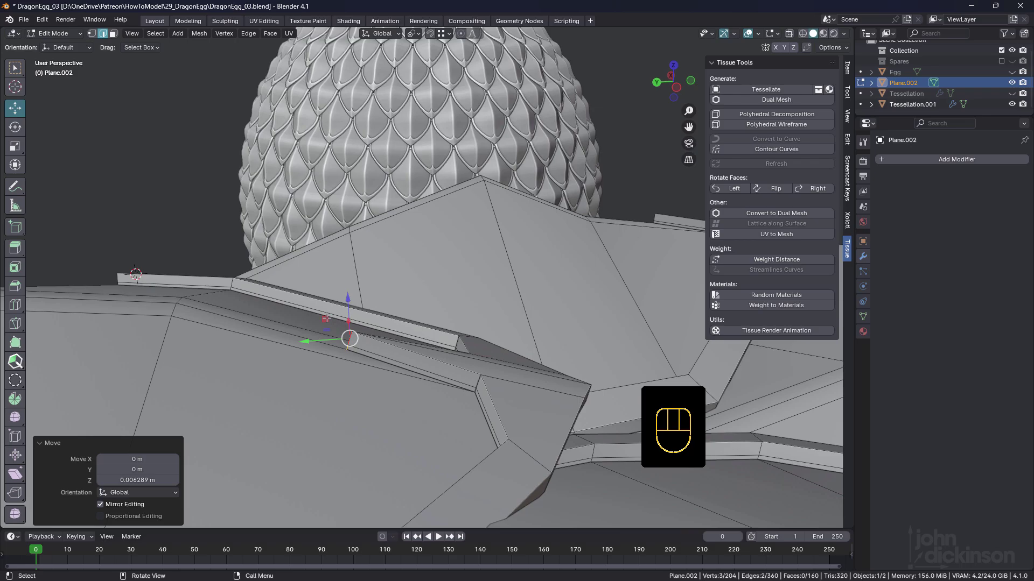
pyautogui.moveTo(326, 318); pyautogui.dragTo(248, 297)
pyautogui.moveTo(248, 297); pyautogui.dragTo(345, 386, button='middle')
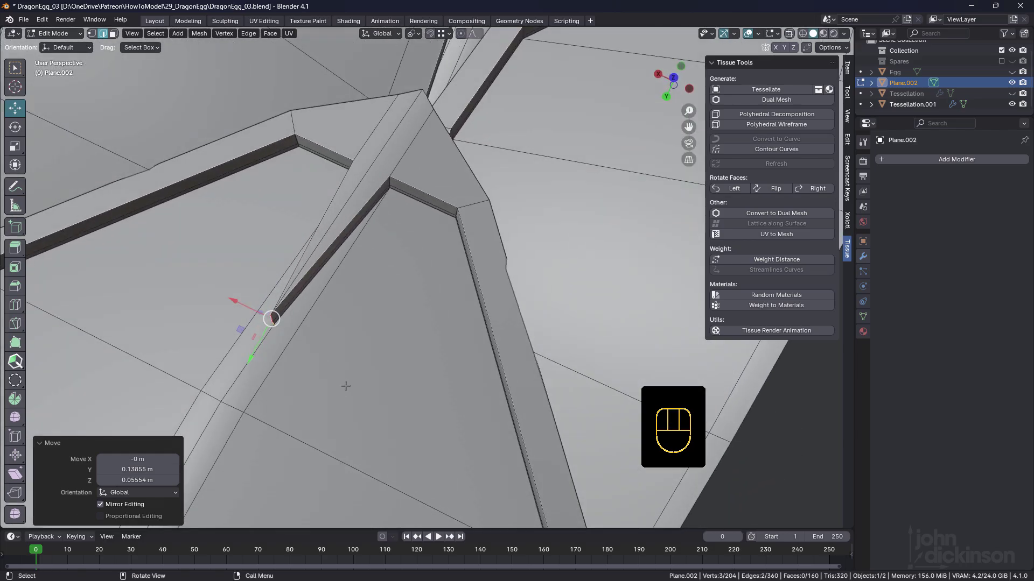
# - Select the two edges at the end of the half ridge on one side scale of the component
pyautogui.scroll(-4, 346, 386)
pyautogui.keyDown('shift'); pyautogui.moveTo(377, 123); pyautogui.dragTo(312, 304, button='middle'); pyautogui.keyUp('shift')
pyautogui.moveTo(345, 242); pyautogui.dragTo(254, 237, button='middle')
pyautogui.keyDown('shift'); pyautogui.moveTo(377, 345); pyautogui.dragTo(272, 252, button='middle'); pyautogui.keyUp('shift')
pyautogui.moveTo(463, 388); pyautogui.dragTo(369, 309, button='middle')
pyautogui.keyDown('shift'); pyautogui.moveTo(468, 442); pyautogui.dragTo(400, 235, button='middle'); pyautogui.keyUp('shift')
pyautogui.keyDown('shift'); pyautogui.moveTo(403, 325); pyautogui.dragTo(396, 281, button='middle'); pyautogui.keyUp('shift')
pyautogui.keyDown('shift'); pyautogui.moveTo(289, 363); pyautogui.dragTo(272, 144, button='middle'); pyautogui.keyUp('shift')
pyautogui.click(334, 336)
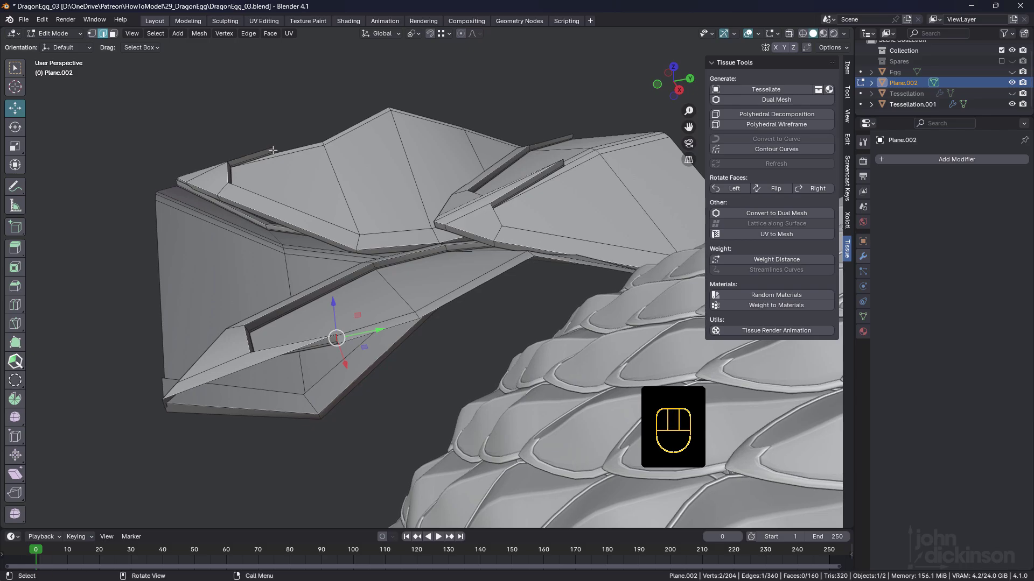
pyautogui.scroll(3, 328, 348)
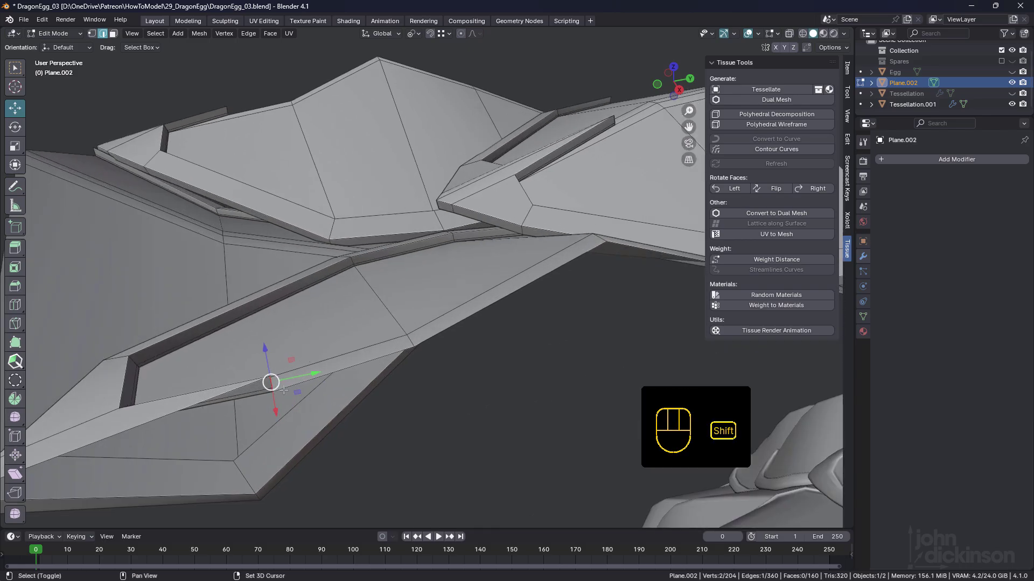
pyautogui.keyDown('shift'); pyautogui.moveTo(284, 389); pyautogui.dragTo(243, 411, button='middle'); pyautogui.keyUp('shift')
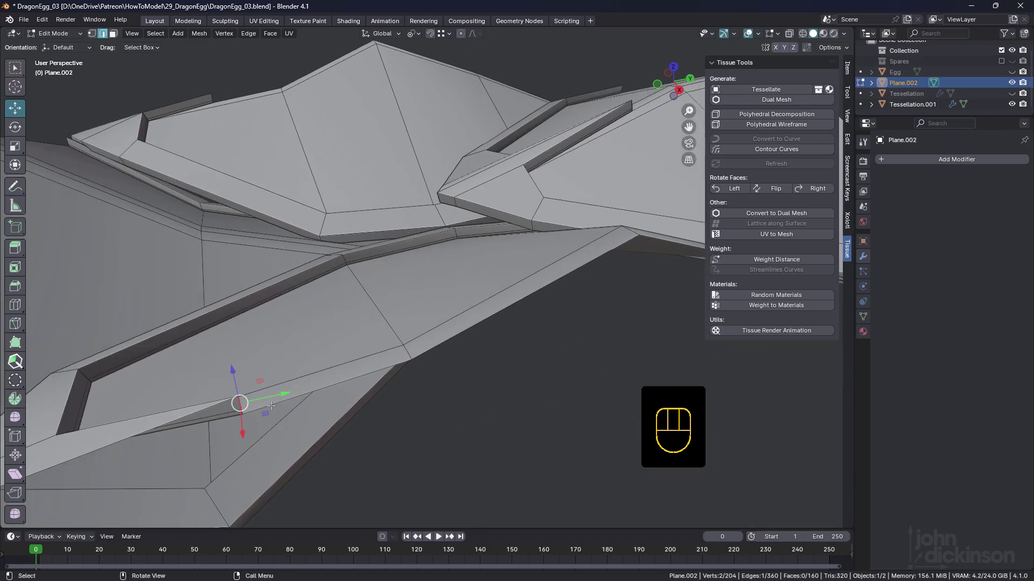
pyautogui.keyDown('shift'); pyautogui.click(242, 412); pyautogui.keyUp('shift')
# - Add the two matching edges at the end of the half ridge on the opposite side scale to the selection
pyautogui.keyDown('shift'); pyautogui.moveTo(195, 79); pyautogui.dragTo(257, 154, button='middle'); pyautogui.keyUp('shift')
pyautogui.scroll(3, 256, 153)
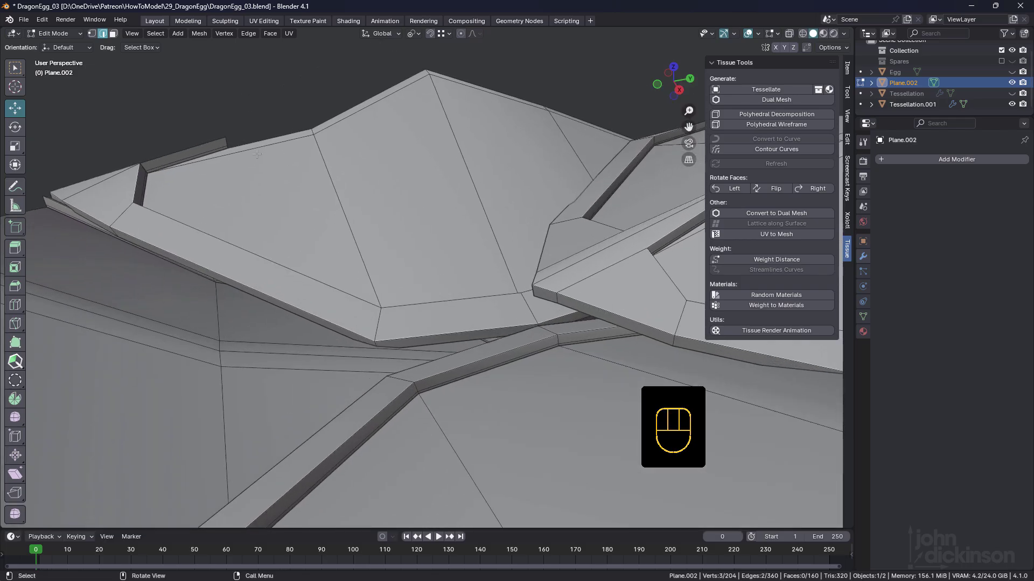
pyautogui.keyDown('shift'); pyautogui.click(226, 142); pyautogui.keyUp('shift')
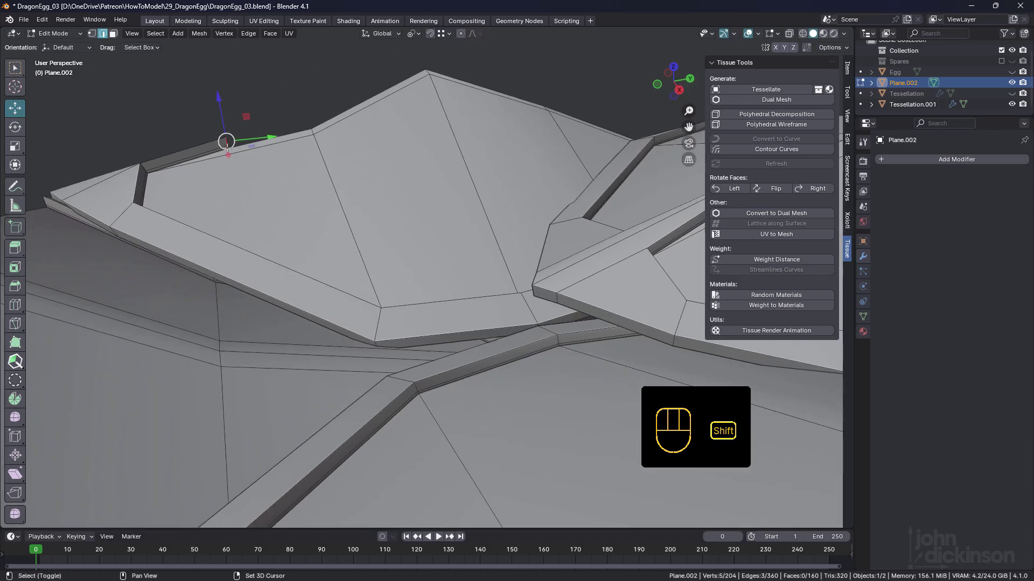
pyautogui.keyDown('shift'); pyautogui.click(227, 148); pyautogui.keyUp('shift')
pyautogui.hotkey('ctrl', 'z')
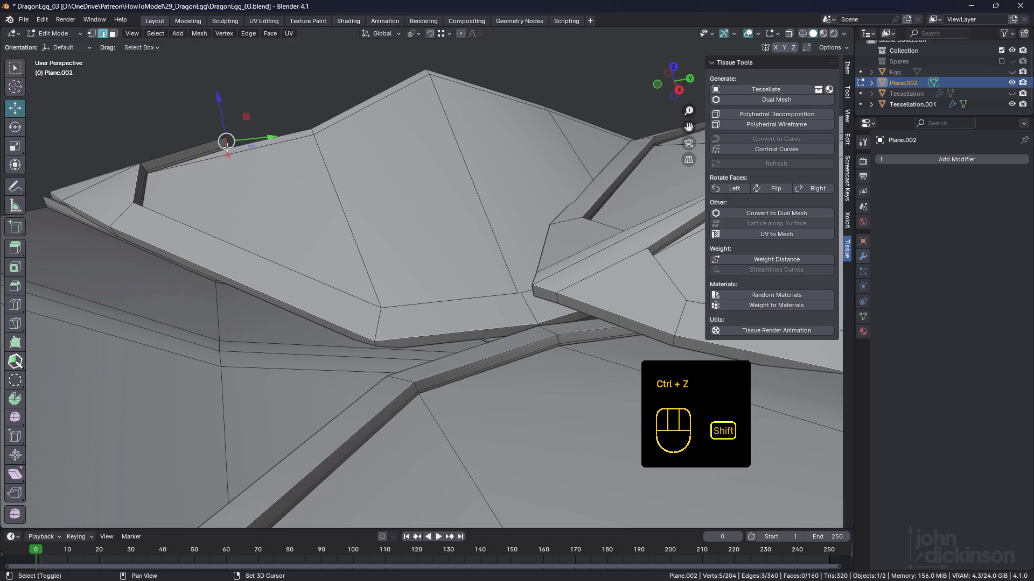
pyautogui.keyDown('shift'); pyautogui.click(226, 141); pyautogui.keyUp('shift')
# - Using X-ray in a left orthographic view, move the selected half-ridge ends about 0.095 m in Y and 0.012 m in Z, and leave Edit Mode
pyautogui.moveTo(227, 141); pyautogui.dragTo(591, 220, button='middle')
pyautogui.scroll(3, 376, 295)
pyautogui.keyDown('shift'); pyautogui.moveTo(286, 289); pyautogui.dragTo(371, 287, button='middle'); pyautogui.keyUp('shift')
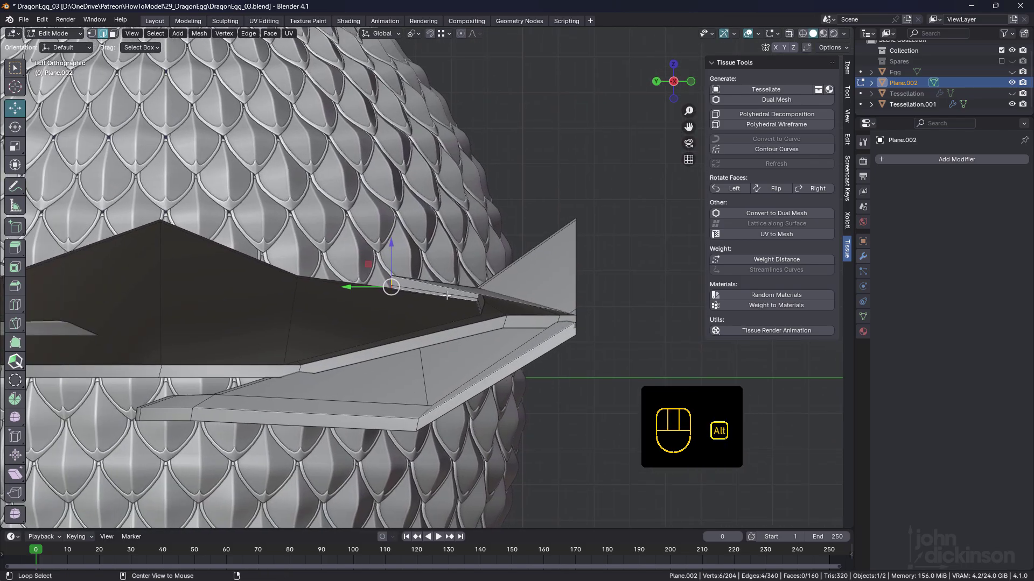
pyautogui.hotkey('alt', 'z')
pyautogui.scroll(1, 371, 287)
pyautogui.keyDown('ctrl'); pyautogui.scroll(-1, 355, 288); pyautogui.keyUp('ctrl')
pyautogui.scroll(3, 460, 282)
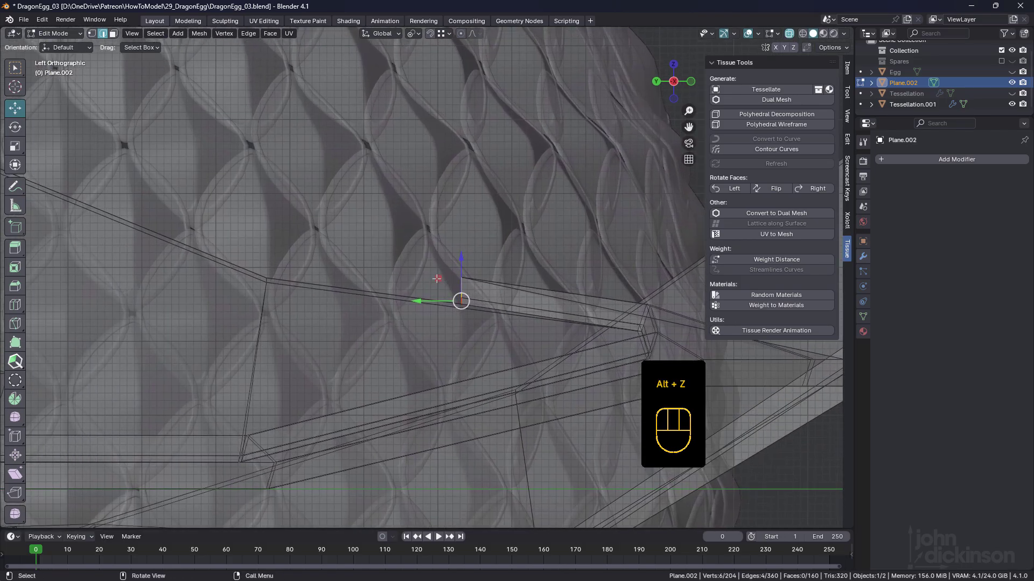
pyautogui.moveTo(436, 279); pyautogui.dragTo(365, 269)
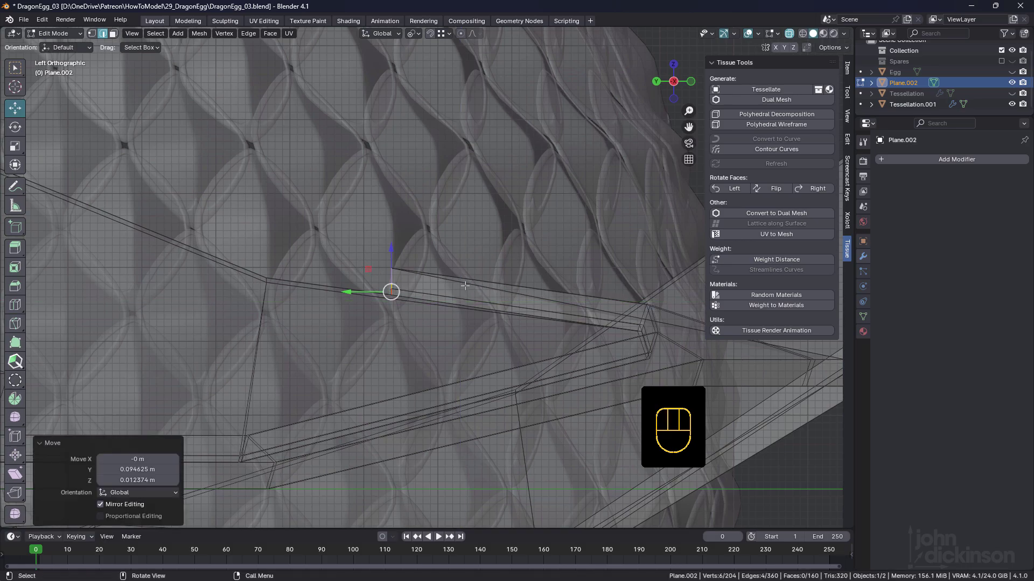
pyautogui.moveTo(464, 286); pyautogui.dragTo(434, 336, button='middle')
pyautogui.hotkey('alt', 'z')
pyautogui.scroll(-5, 397, 280)
pyautogui.press('Tab')
# - Update the Tessellation.001 egg so its scales use the lengthened ridges
pyautogui.scroll(-3, 439, 332)
pyautogui.keyDown('shift'); pyautogui.moveTo(576, 281); pyautogui.dragTo(438, 276, button='middle'); pyautogui.keyUp('shift')
pyautogui.scroll(5, 433, 285)
pyautogui.click(437, 272)
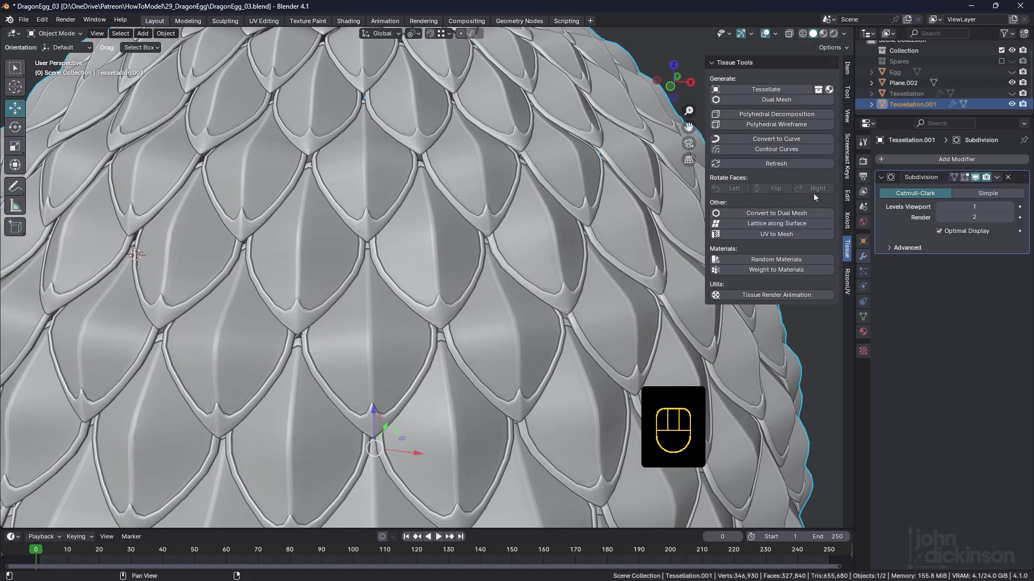
pyautogui.click(786, 165)
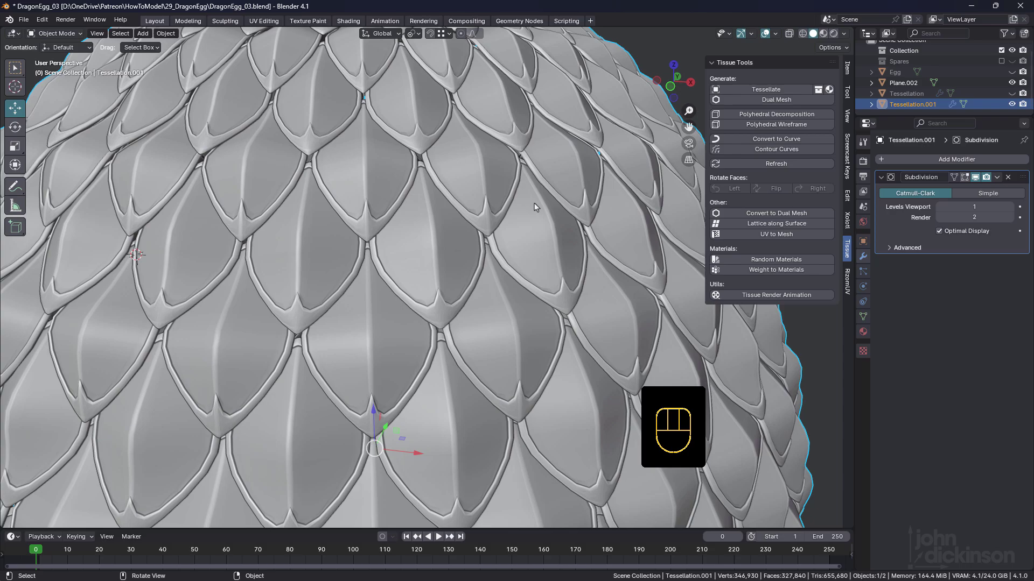
pyautogui.scroll(-6, 521, 247)
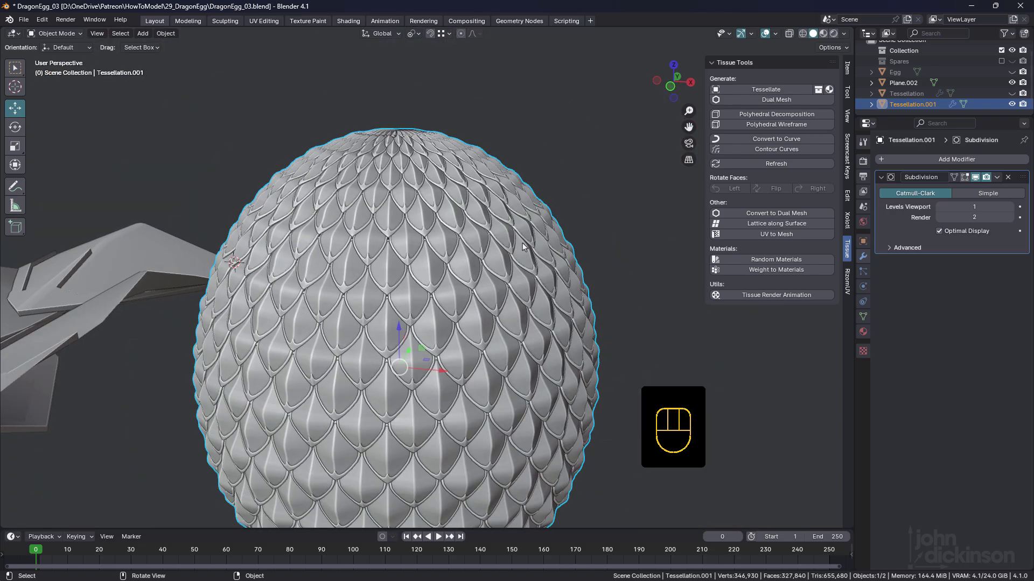
# - In edge editing of the Plane.002 component, select the inner edge loop at the foot of one side scale's ridge
pyautogui.moveTo(508, 266); pyautogui.dragTo(472, 240, button='middle')
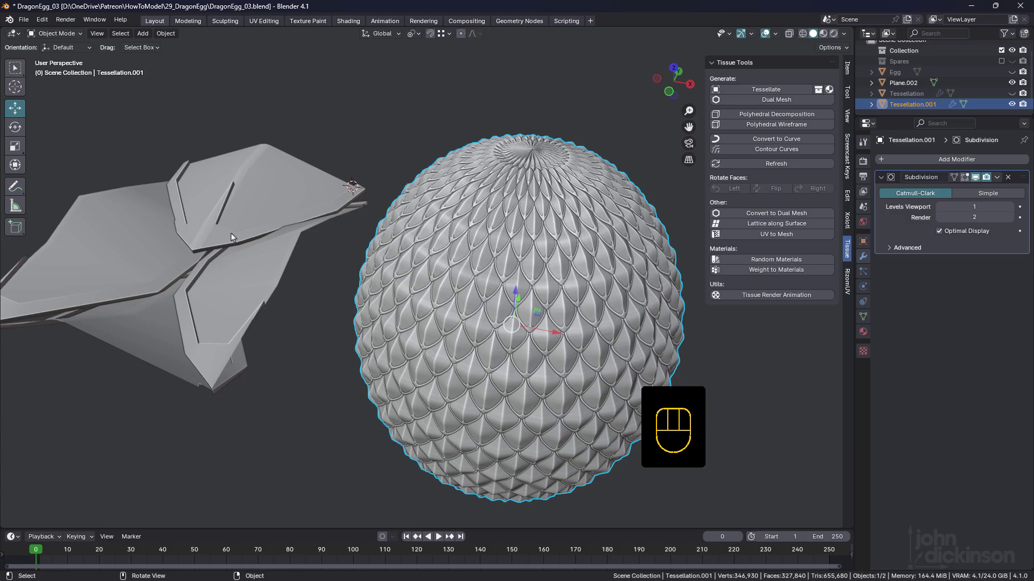
pyautogui.moveTo(251, 244); pyautogui.dragTo(256, 256, button='middle')
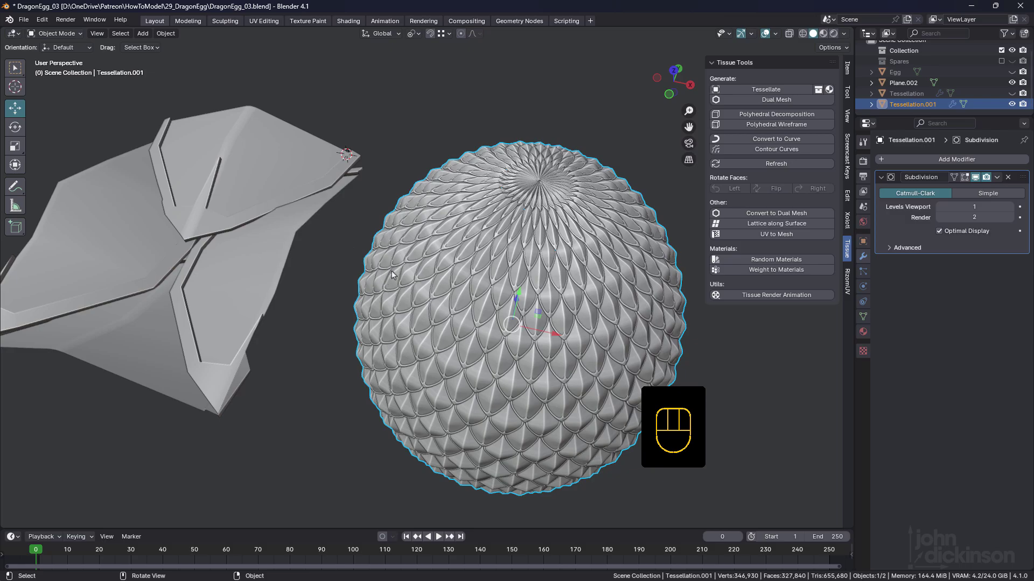
pyautogui.press('Tab')
pyautogui.moveTo(255, 228); pyautogui.dragTo(480, 220, button='middle')
pyautogui.press('Tab')
pyautogui.press('Tab')
pyautogui.press('2')
pyautogui.scroll(4, 480, 220)
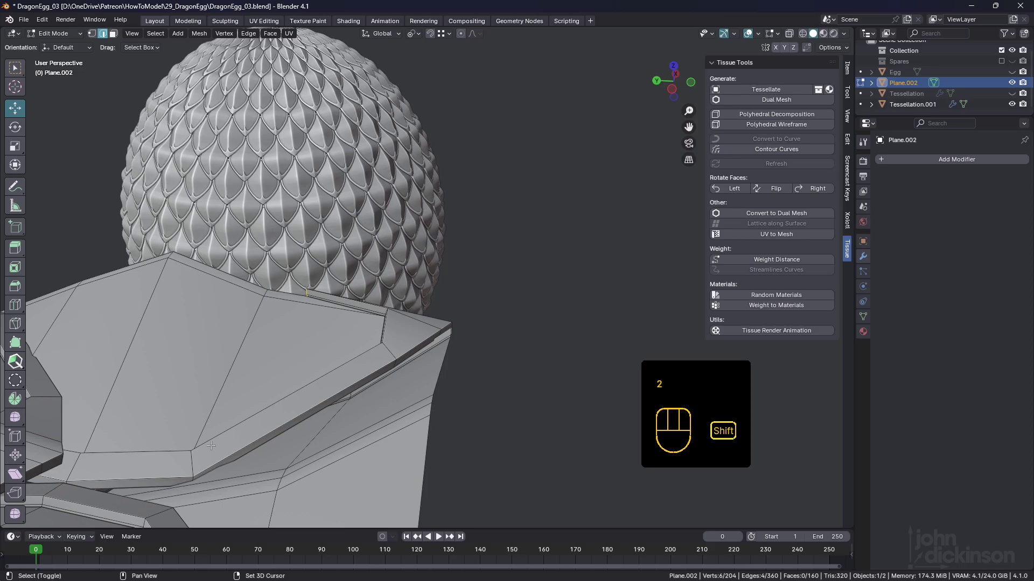
pyautogui.keyDown('shift'); pyautogui.moveTo(211, 446); pyautogui.dragTo(522, 404, button='middle'); pyautogui.keyUp('shift')
pyautogui.scroll(1, 299, 357)
pyautogui.keyDown('alt'); pyautogui.click(277, 374); pyautogui.keyUp('alt')
# - Add the short end edges at the foot of that same ridge to the selection
pyautogui.scroll(2, 514, 322)
pyautogui.keyDown('shift'); pyautogui.moveTo(513, 321); pyautogui.dragTo(331, 343, button='middle'); pyautogui.keyUp('shift')
pyautogui.scroll(2, 466, 333)
pyautogui.keyDown('alt'); pyautogui.keyDown('shift'); pyautogui.click(483, 371); pyautogui.keyUp('shift'); pyautogui.keyUp('alt')
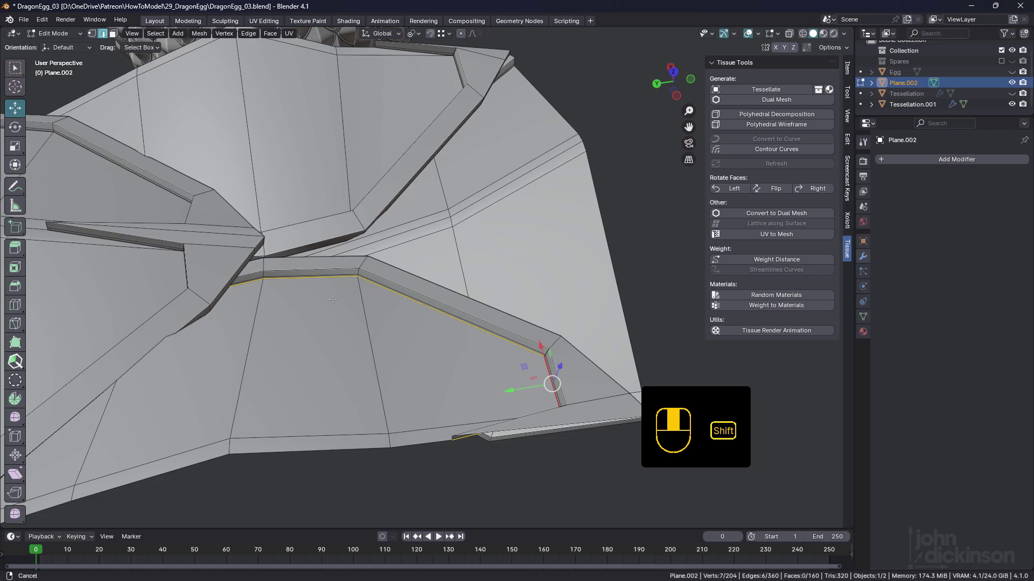
# - Using X-ray, add the inner edges at the other end of that side scale's ridge foot
pyautogui.keyDown('shift'); pyautogui.moveTo(333, 299); pyautogui.dragTo(409, 269, button='middle'); pyautogui.keyUp('shift')
pyautogui.moveTo(409, 269); pyautogui.dragTo(272, 300, button='middle')
pyautogui.hotkey('alt', 'z')
pyautogui.keyDown('shift'); pyautogui.moveTo(136, 318); pyautogui.dragTo(291, 315, button='middle'); pyautogui.keyUp('shift')
pyautogui.moveTo(291, 316); pyautogui.dragTo(159, 326, button='middle')
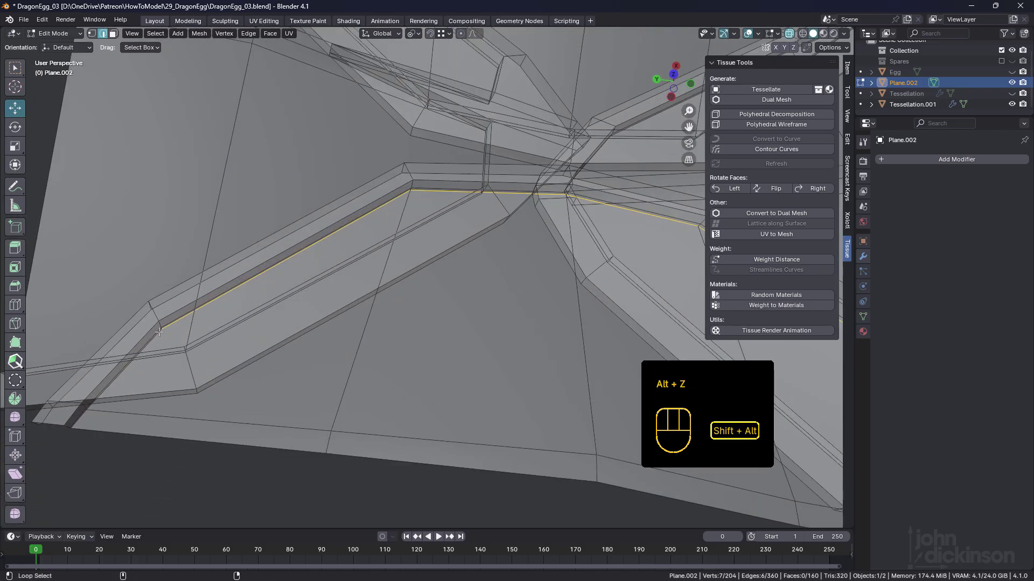
pyautogui.scroll(-3, 167, 334)
# - Turn off X-ray and add the inner ridge-foot edge loop of the opposite side scale to the selection
pyautogui.moveTo(415, 346); pyautogui.dragTo(429, 291, button='middle')
pyautogui.keyDown('shift'); pyautogui.moveTo(429, 291); pyautogui.dragTo(320, 295, button='middle'); pyautogui.keyUp('shift')
pyautogui.moveTo(511, 323); pyautogui.dragTo(351, 345, button='middle')
pyautogui.hotkey('alt', 'z')
pyautogui.scroll(3, 351, 345)
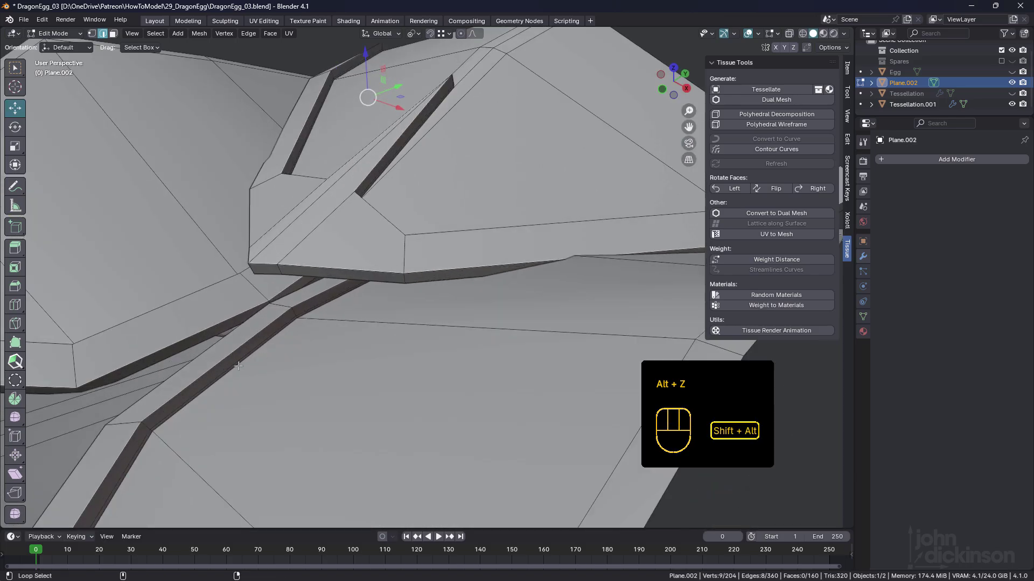
pyautogui.keyDown('alt'); pyautogui.keyDown('shift'); pyautogui.click(243, 368); pyautogui.keyUp('shift'); pyautogui.keyUp('alt')
# - Add the short end edges of the opposite side scale's ridge foot to the selection
pyautogui.scroll(-4, 243, 368)
pyautogui.keyDown('shift'); pyautogui.moveTo(253, 376); pyautogui.dragTo(199, 375, button='middle'); pyautogui.keyUp('shift')
pyautogui.keyDown('shift'); pyautogui.moveTo(200, 374); pyautogui.dragTo(401, 395, button='middle'); pyautogui.keyUp('shift')
pyautogui.scroll(5, 231, 383)
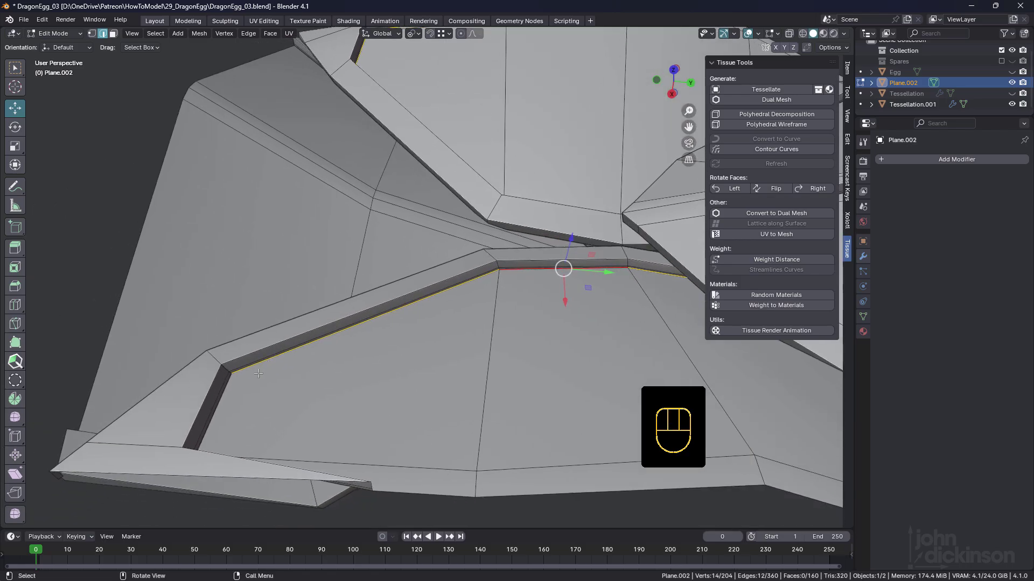
pyautogui.keyDown('alt'); pyautogui.keyDown('shift'); pyautogui.click(227, 386); pyautogui.keyUp('shift'); pyautogui.keyUp('alt')
pyautogui.scroll(-4, 431, 275)
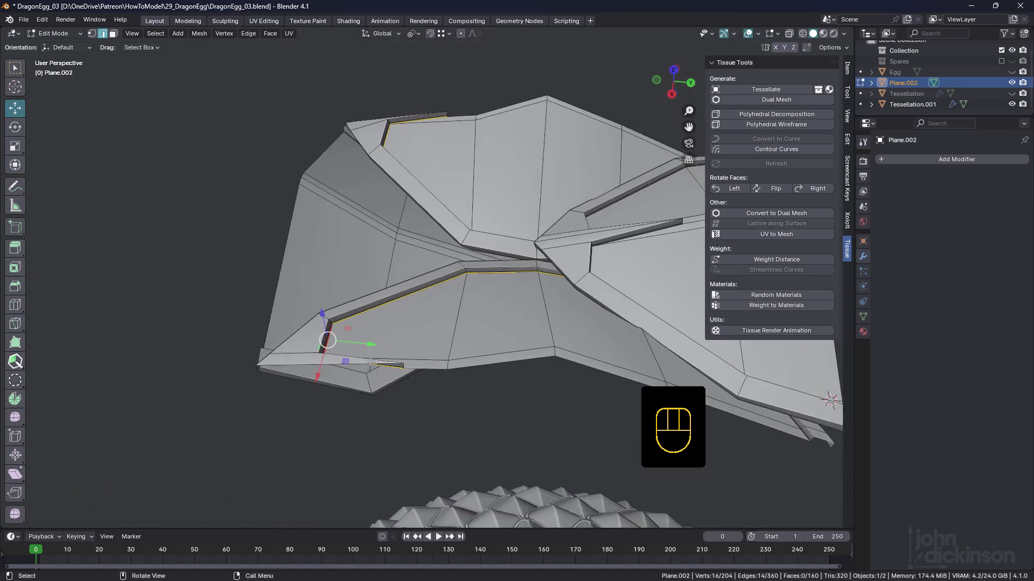
# - Add the inner ridge-foot edges on both halves of the lower scale on the component's +Y side
pyautogui.keyDown('shift'); pyautogui.moveTo(721, 356); pyautogui.dragTo(537, 354, button='middle'); pyautogui.keyUp('shift')
pyautogui.scroll(2, 576, 428)
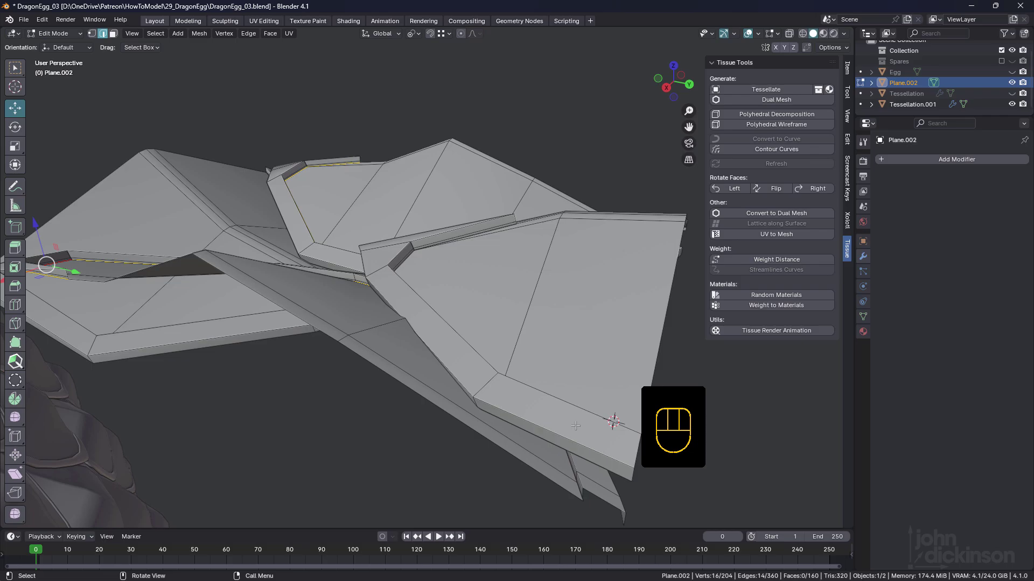
pyautogui.moveTo(576, 428); pyautogui.dragTo(609, 426, button='middle')
pyautogui.keyDown('shift'); pyautogui.moveTo(609, 426); pyautogui.dragTo(472, 393, button='middle'); pyautogui.keyUp('shift')
pyautogui.scroll(3, 464, 401)
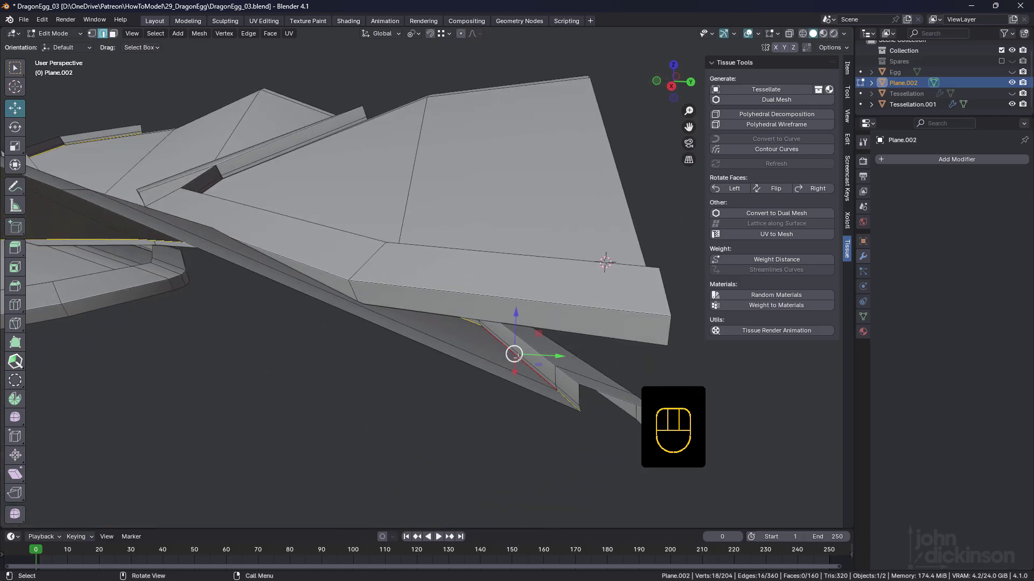
pyautogui.moveTo(529, 365); pyautogui.dragTo(290, 228, button='middle')
pyautogui.keyDown('alt'); pyautogui.keyDown('shift'); pyautogui.click(485, 202); pyautogui.keyUp('shift'); pyautogui.keyUp('alt')
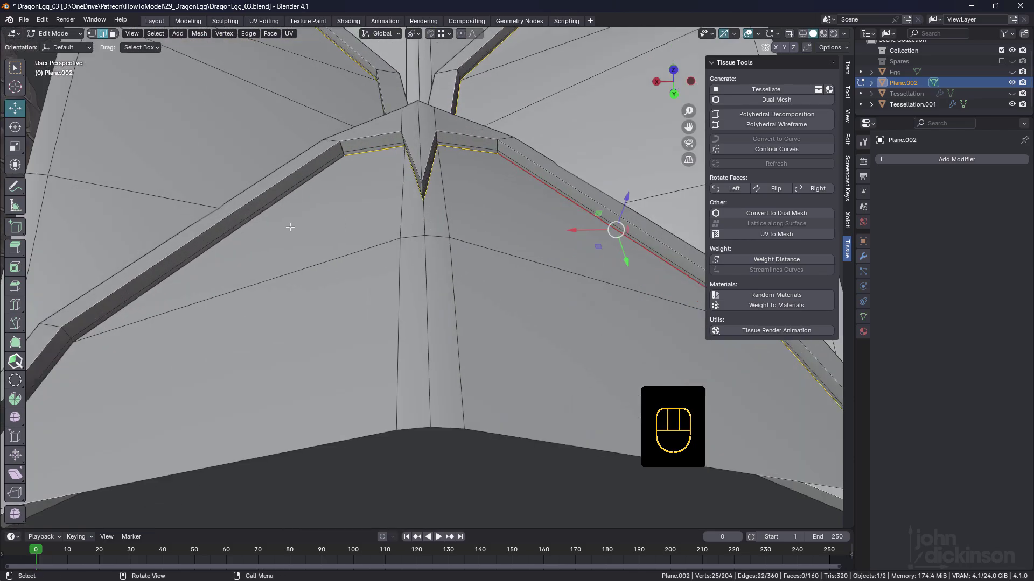
pyautogui.keyDown('alt'); pyautogui.keyDown('shift'); pyautogui.click(268, 211); pyautogui.keyUp('shift'); pyautogui.keyUp('alt')
# - Using X-ray, add the inner ridge-foot edges on both halves of the scale on the component's -Y side
pyautogui.moveTo(226, 233); pyautogui.dragTo(425, 330, button='middle')
pyautogui.scroll(6, 424, 330)
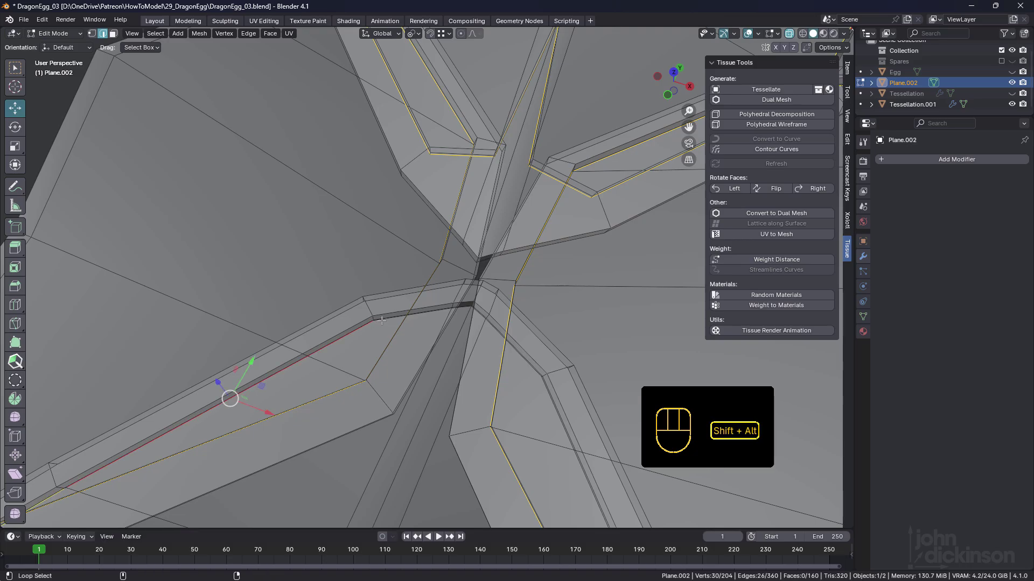
pyautogui.keyDown('alt'); pyautogui.keyDown('shift'); pyautogui.click(382, 319); pyautogui.keyUp('shift'); pyautogui.keyUp('alt')
pyautogui.moveTo(383, 320); pyautogui.dragTo(578, 363, button='middle')
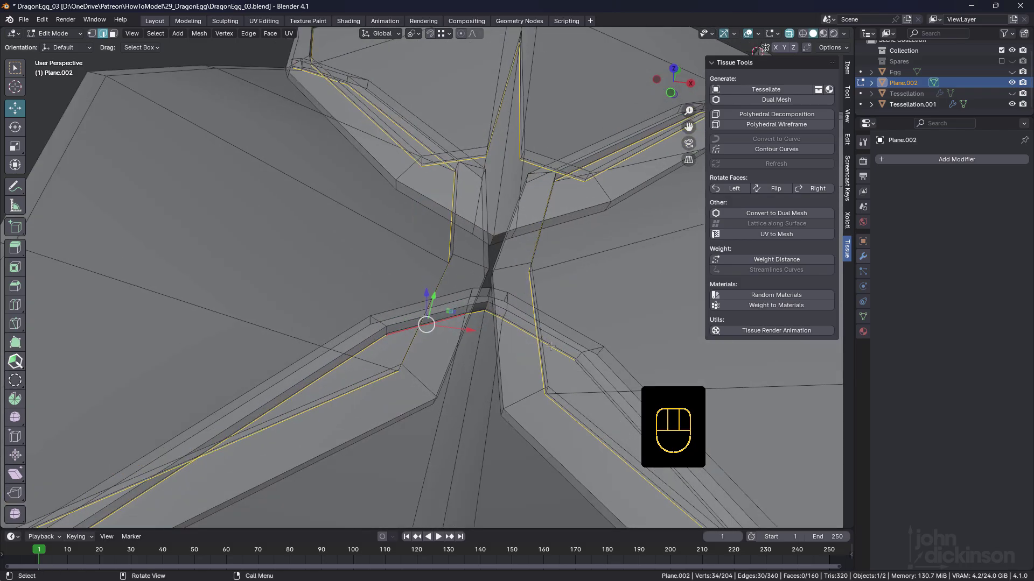
pyautogui.keyDown('alt'); pyautogui.keyDown('shift'); pyautogui.click(577, 364); pyautogui.keyUp('shift'); pyautogui.keyUp('alt')
pyautogui.scroll(-7, 576, 364)
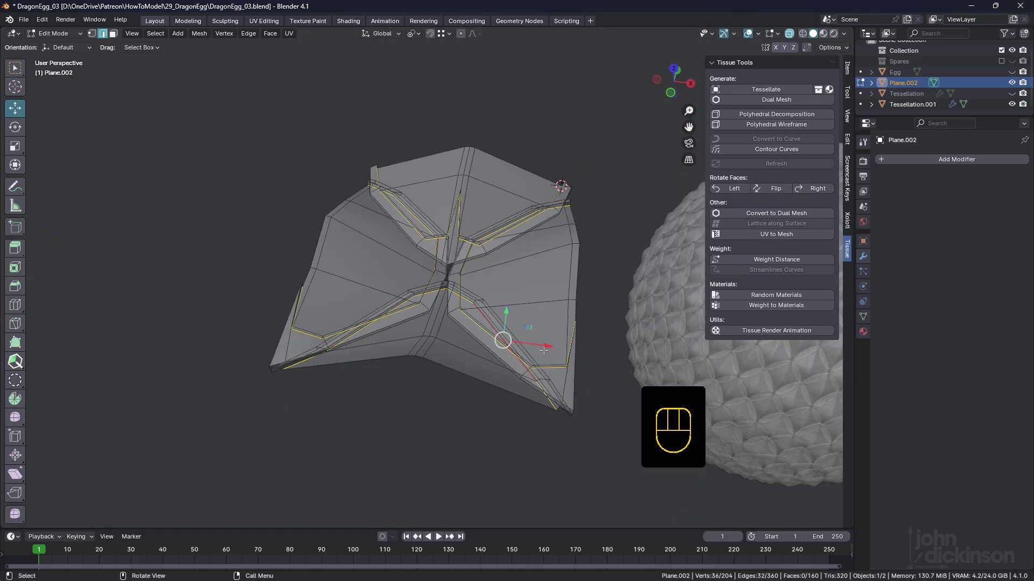
# - Mark all the selected ridge-foot edges as seams, leave Edit Mode and turn off X-ray
pyautogui.moveTo(502, 339); pyautogui.dragTo(492, 319, button='middle')
pyautogui.press('space')
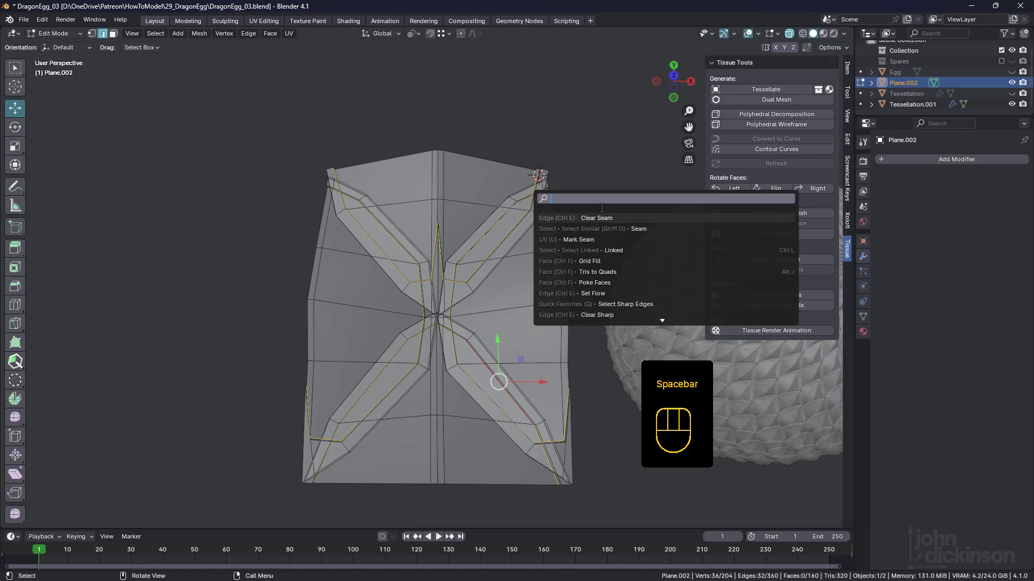
pyautogui.click(569, 241)
pyautogui.moveTo(498, 280); pyautogui.dragTo(304, 286, button='middle')
pyautogui.press('Tab')
pyautogui.hotkey('alt', 'z')
# - Refresh the Tessellation.001 egg and remove its Subdivision modifier
pyautogui.scroll(-3, 447, 289)
pyautogui.click(484, 300)
pyautogui.moveTo(532, 335); pyautogui.dragTo(471, 288, button='middle')
pyautogui.click(1008, 179)
# - Examine the edges around the scales of the tessellated egg in Edit Mode and the whole egg in Object Mode
pyautogui.scroll(3, 466, 282)
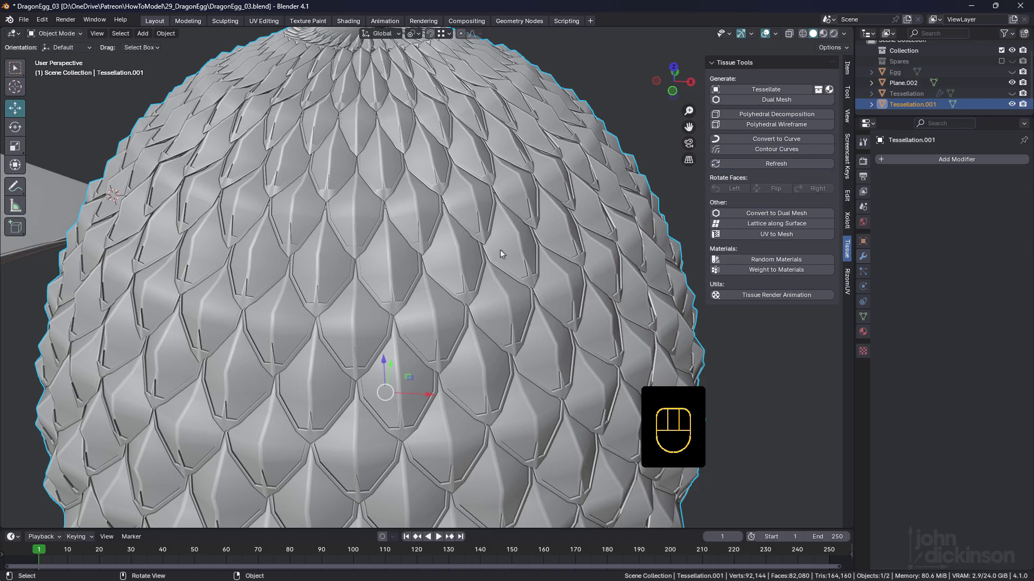
pyautogui.press('Tab')
pyautogui.scroll(-4, 457, 265)
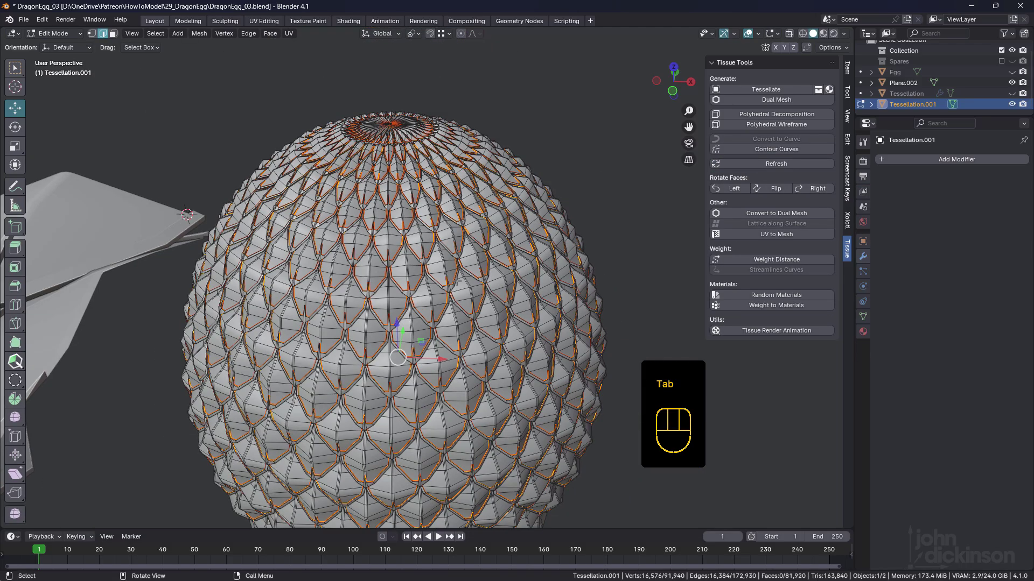
pyautogui.scroll(12, 457, 265)
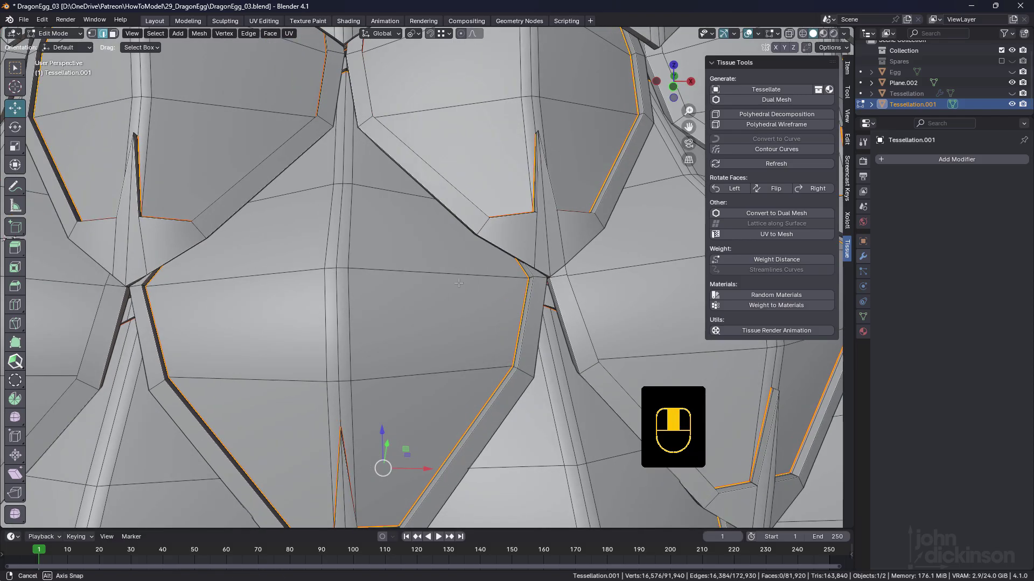
pyautogui.moveTo(458, 283); pyautogui.dragTo(559, 281, button='middle')
pyautogui.scroll(-10, 481, 264)
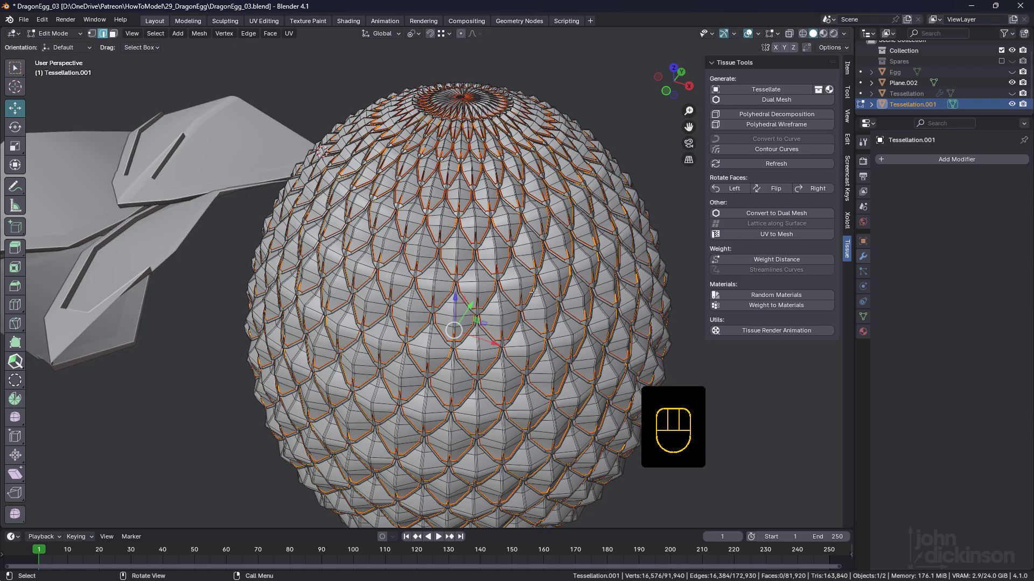
pyautogui.press('Tab')
pyautogui.scroll(-3, 514, 295)
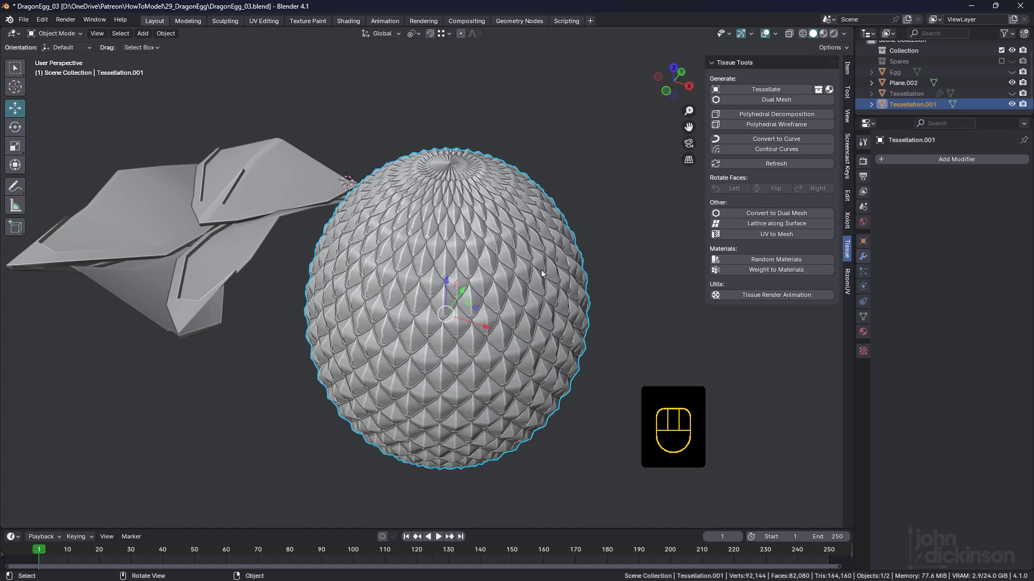
pyautogui.moveTo(435, 285)
pyautogui.mouseDown(button='middle')
pyautogui.moveTo(435, 304)
pyautogui.moveTo(430, 277)
pyautogui.mouseUp(button='middle')
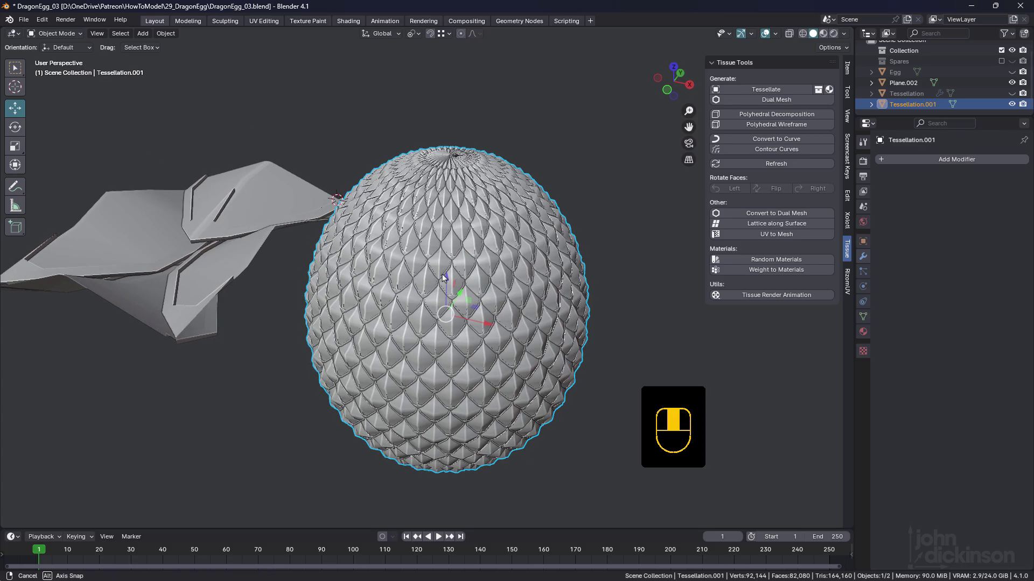
pyautogui.keyDown('shift'); pyautogui.moveTo(426, 236); pyautogui.dragTo(450, 248, button='middle'); pyautogui.keyUp('shift')
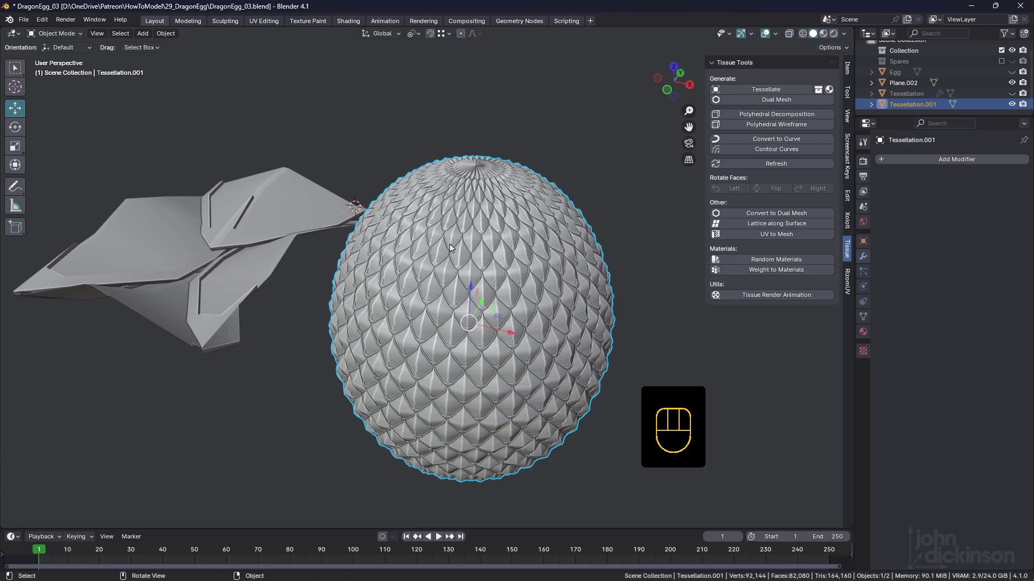
# - Save the current file, and save it again over DragonEgg_03_untesselated.blend in the 29_DragonEgg folder
pyautogui.hotkey('ctrl', 's')
pyautogui.click(391, 209)
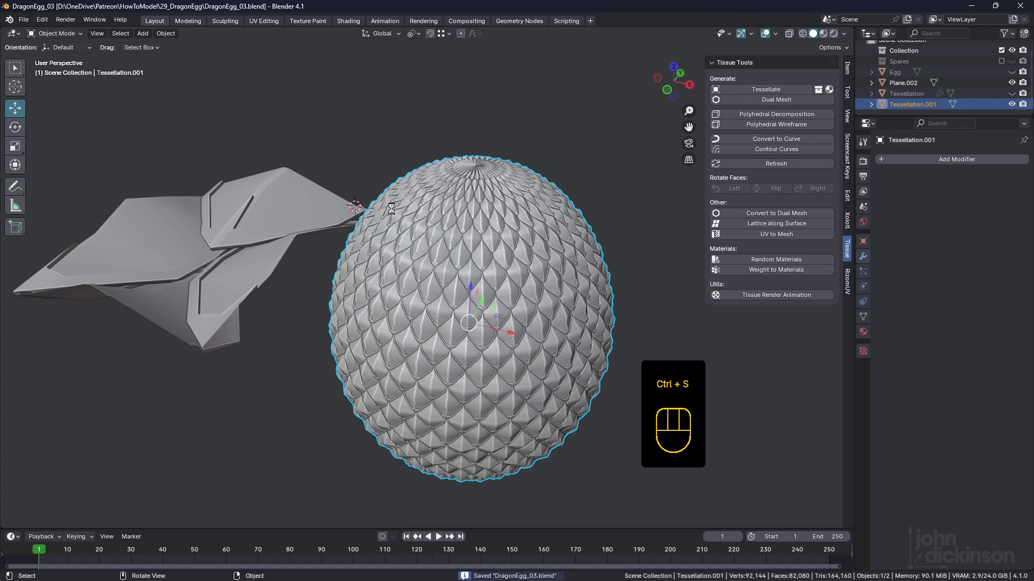
pyautogui.click(24, 19)
pyautogui.click(44, 118)
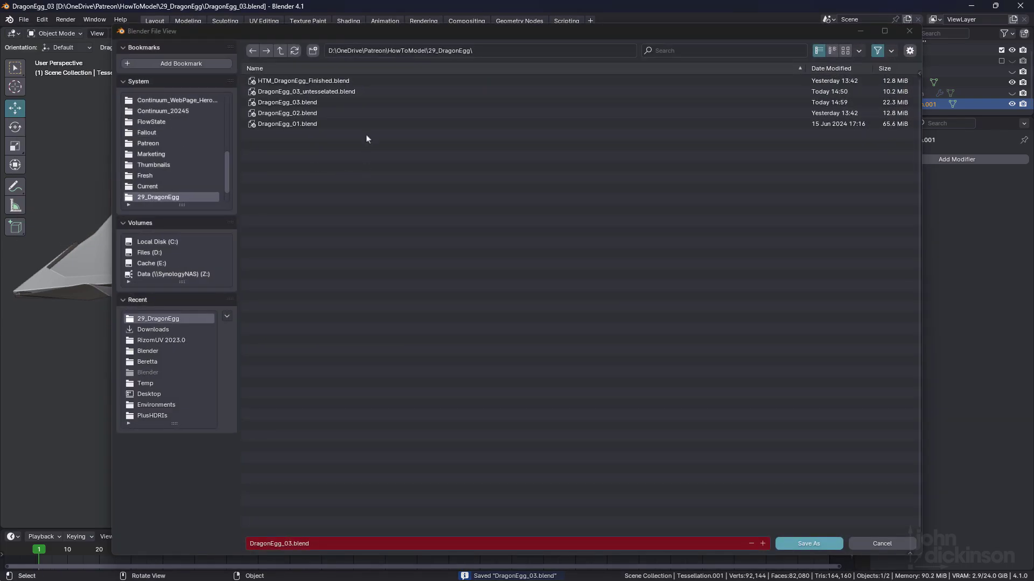
pyautogui.moveTo(377, 36); pyautogui.dragTo(402, 39)
pyautogui.click(379, 165)
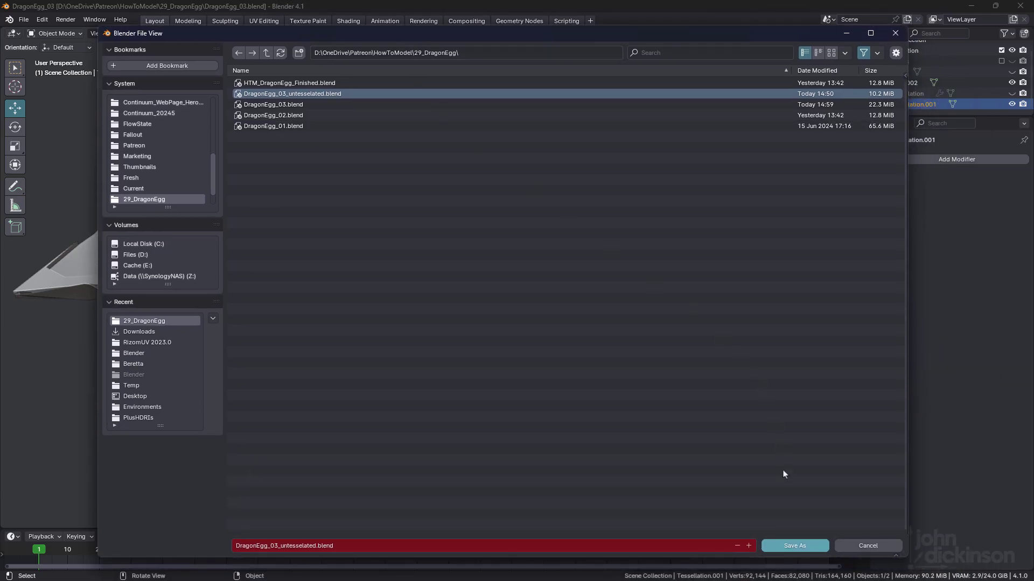
pyautogui.click(794, 545)
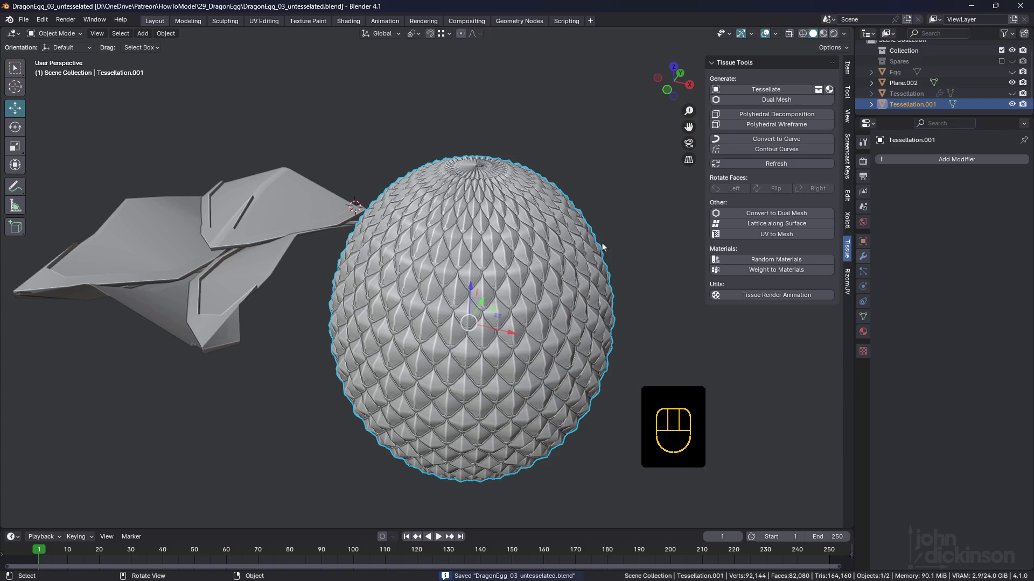
# - Remove the Tissue Tessellate settings from Tessellation.001, confirming the destructive operation
pyautogui.click(863, 318)
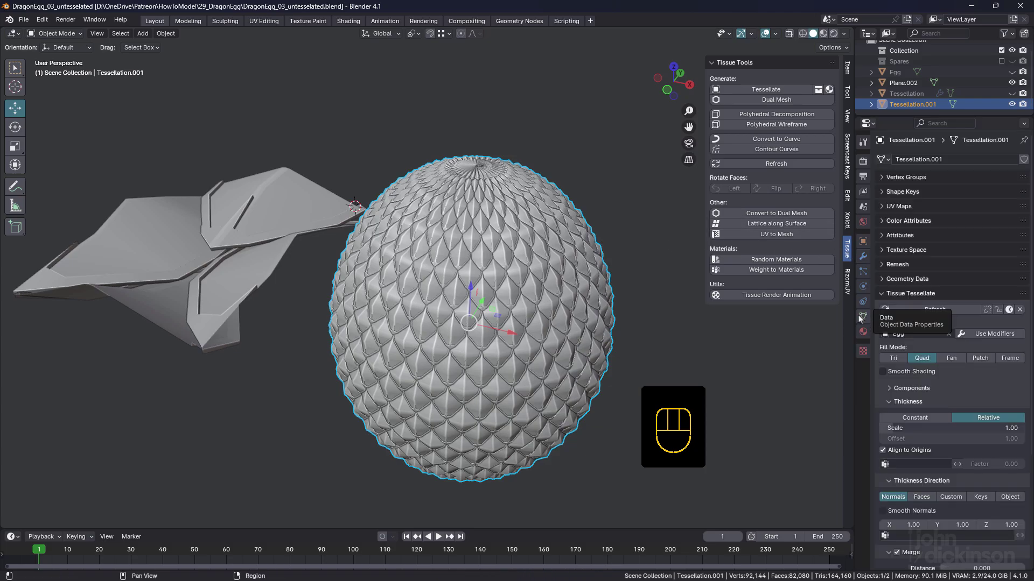
pyautogui.click(1019, 311)
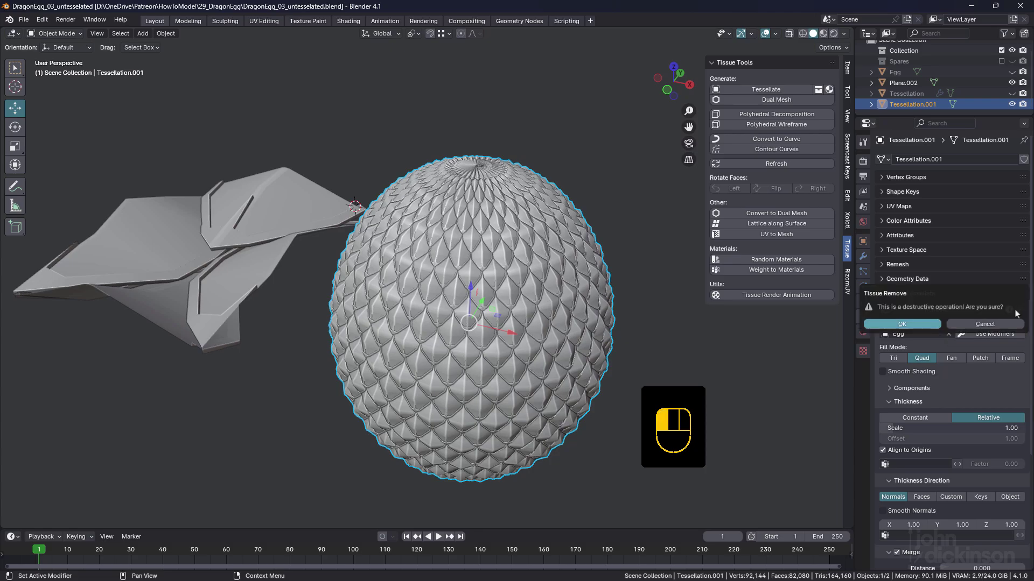
pyautogui.click(908, 325)
# - Delete the Plane.002 scale component beside the egg
pyautogui.moveTo(543, 287); pyautogui.dragTo(549, 285, button='middle')
pyautogui.moveTo(79, 158); pyautogui.dragTo(232, 358)
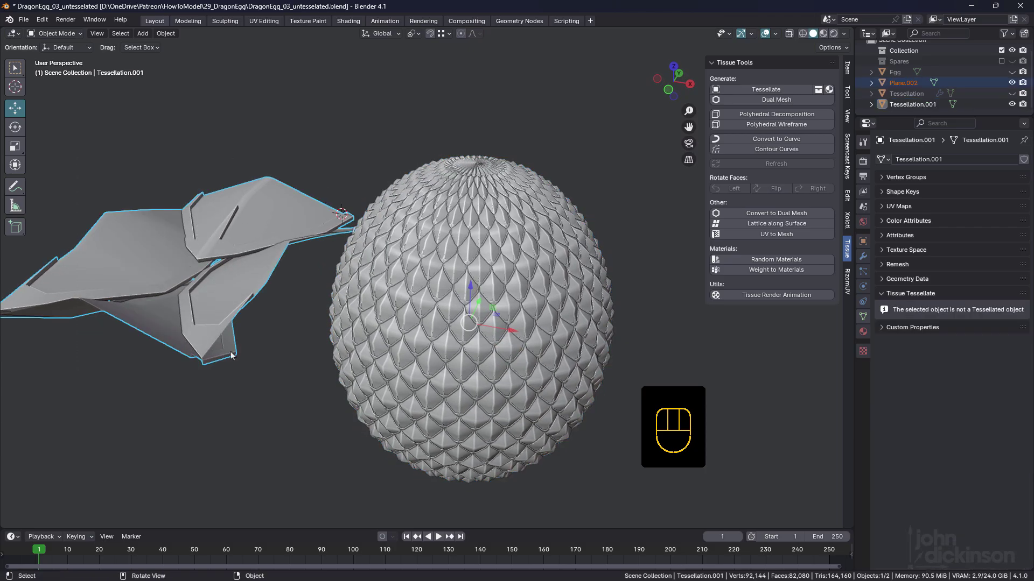
pyautogui.press('Delete')
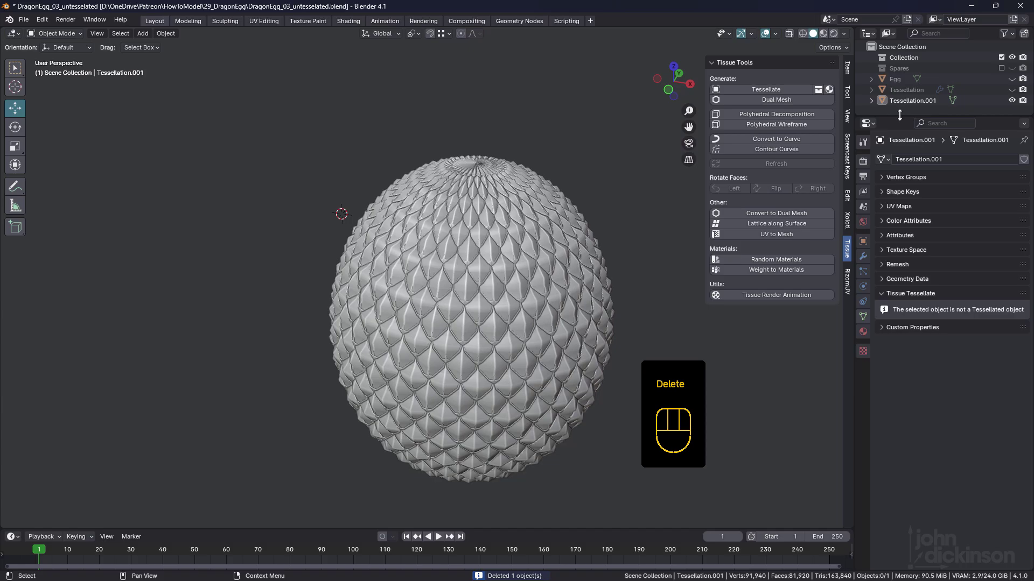
# - Delete Collection, Spares, Egg and Tessellation from the scene
pyautogui.moveTo(899, 115); pyautogui.dragTo(899, 273)
pyautogui.click(906, 89)
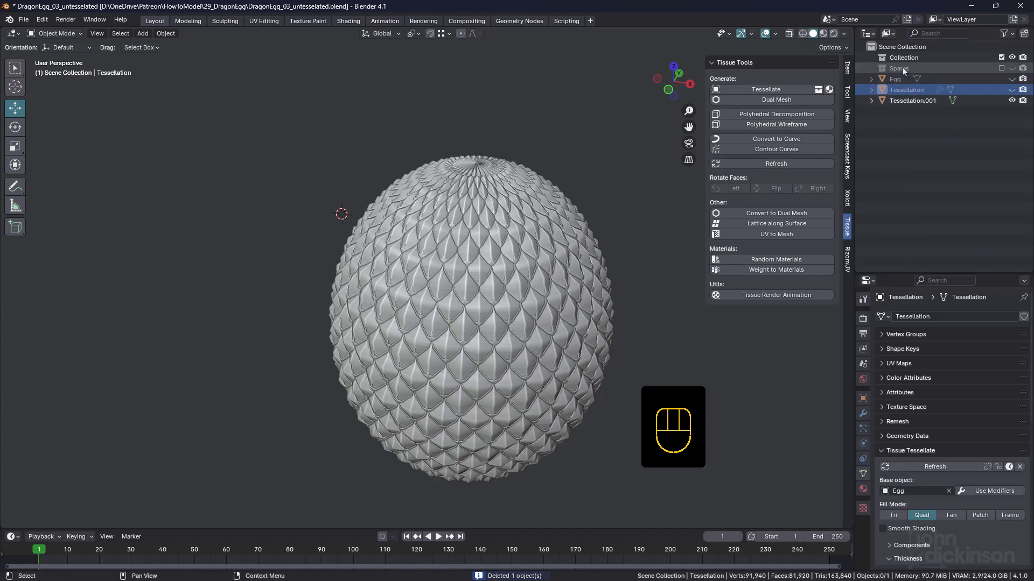
pyautogui.keyDown('shift'); pyautogui.click(905, 57); pyautogui.keyUp('shift')
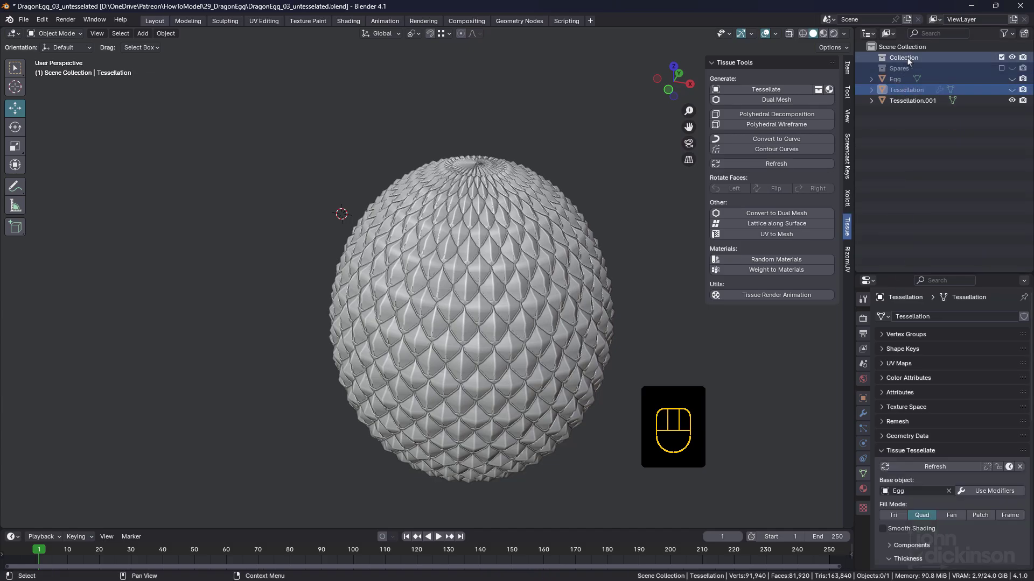
pyautogui.press('Delete')
# - Delete the leftover objects from Plane.001 through Plane.012, keeping only the Tessellation.001 egg
pyautogui.click(904, 61)
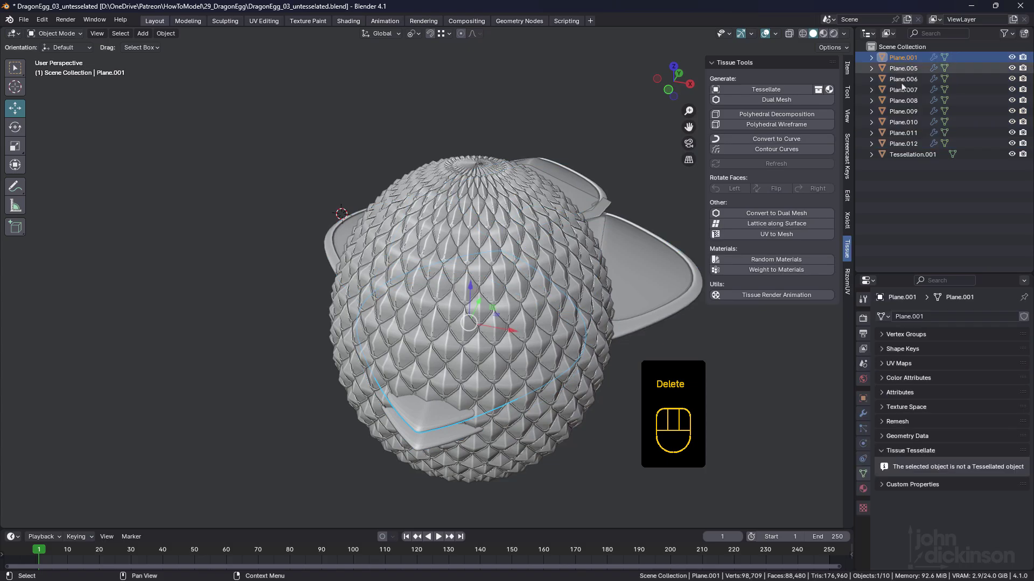
pyautogui.keyDown('shift'); pyautogui.click(906, 144); pyautogui.keyUp('shift')
pyautogui.press('Delete')
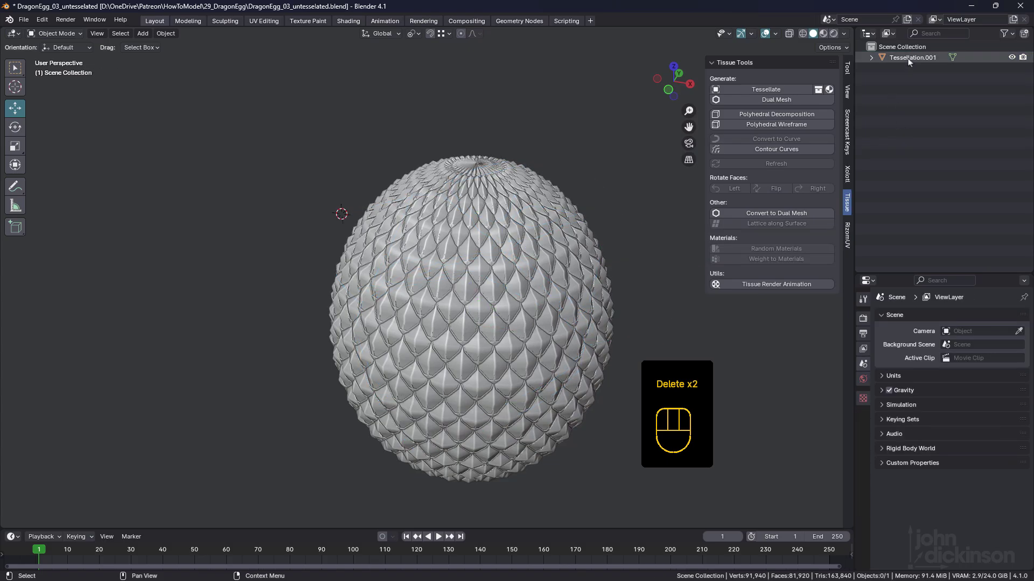
# - Rename the Tessellation.001 object as DragonEgg
pyautogui.doubleClick(910, 57)
pyautogui.write('D')
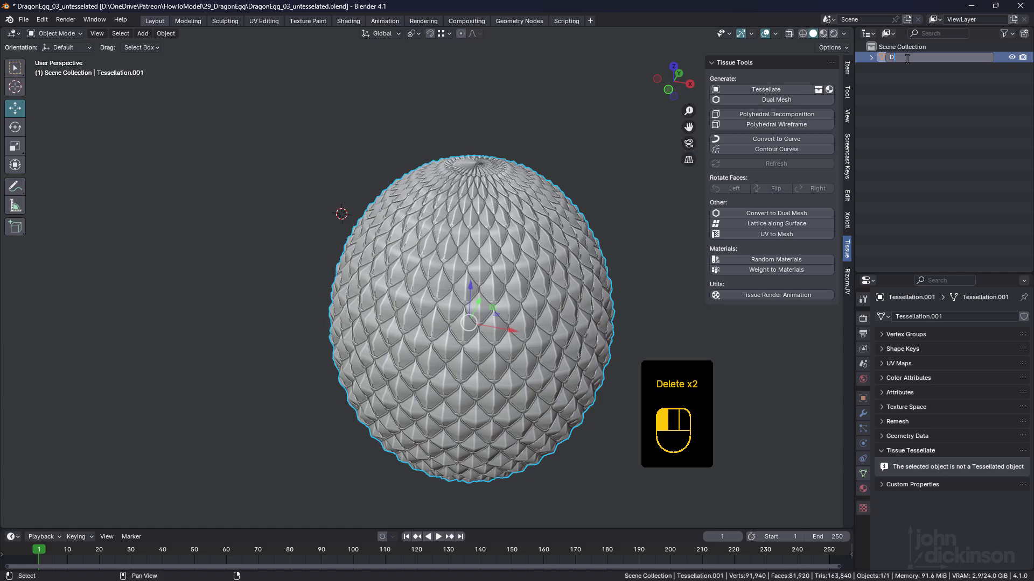
pyautogui.write('ragonEg')
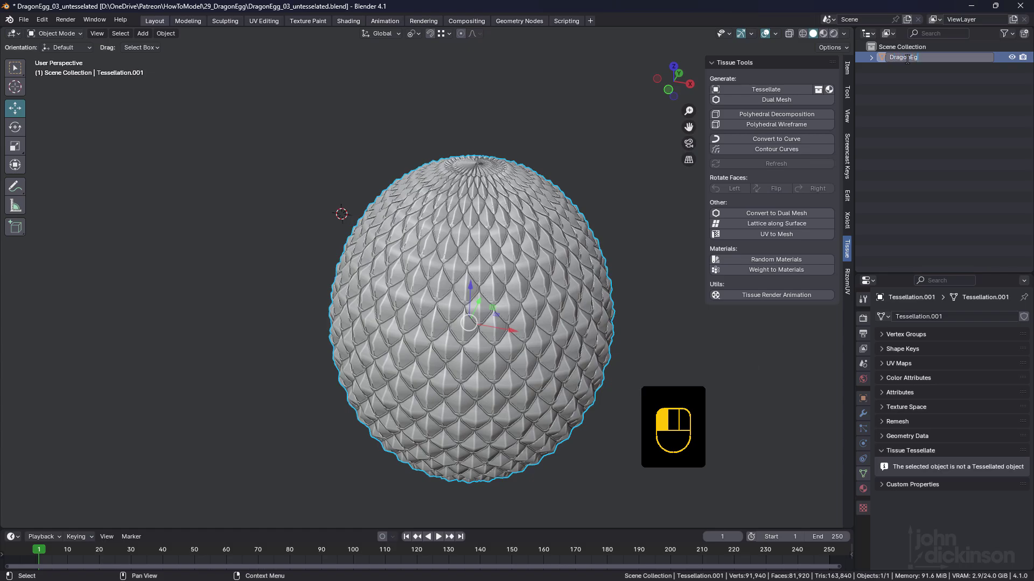
pyautogui.write('g')
pyautogui.click(939, 80)
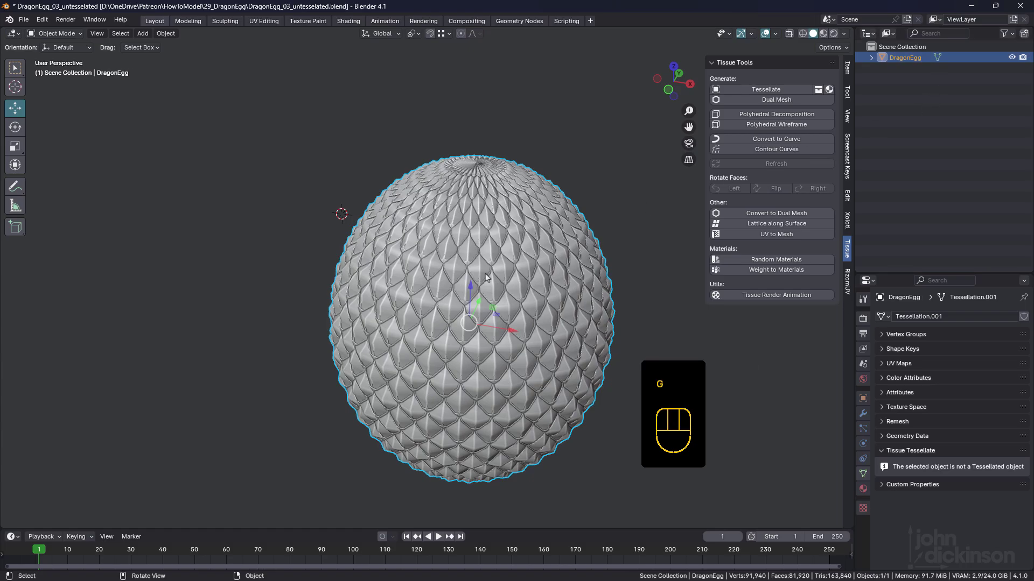
# - After checking the egg's mesh in Edit Mode, save the file and export the egg to RizomUV through the RizomUV Bridge
pyautogui.scroll(8, 485, 277)
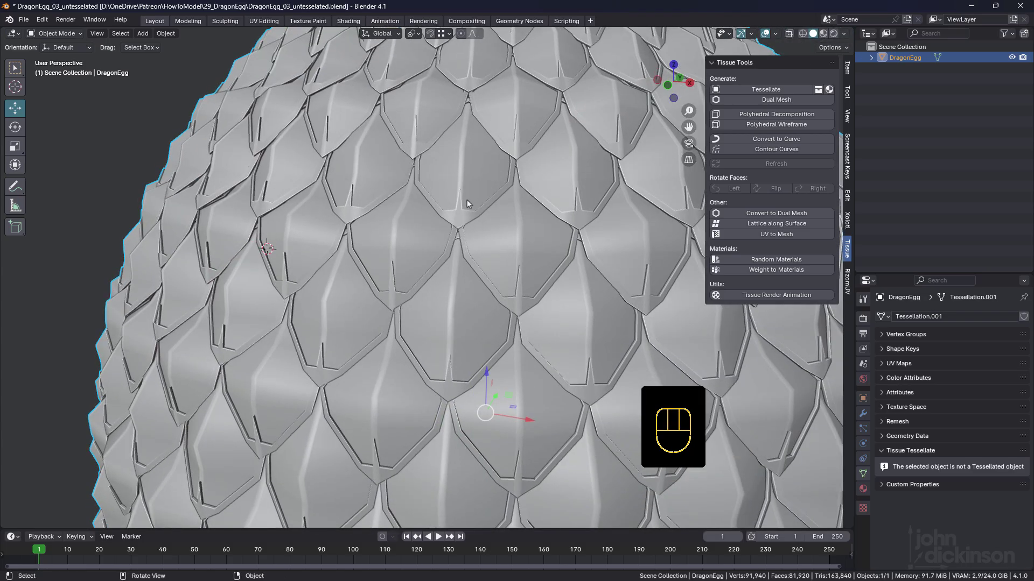
pyautogui.press('Tab')
pyautogui.scroll(-10, 467, 199)
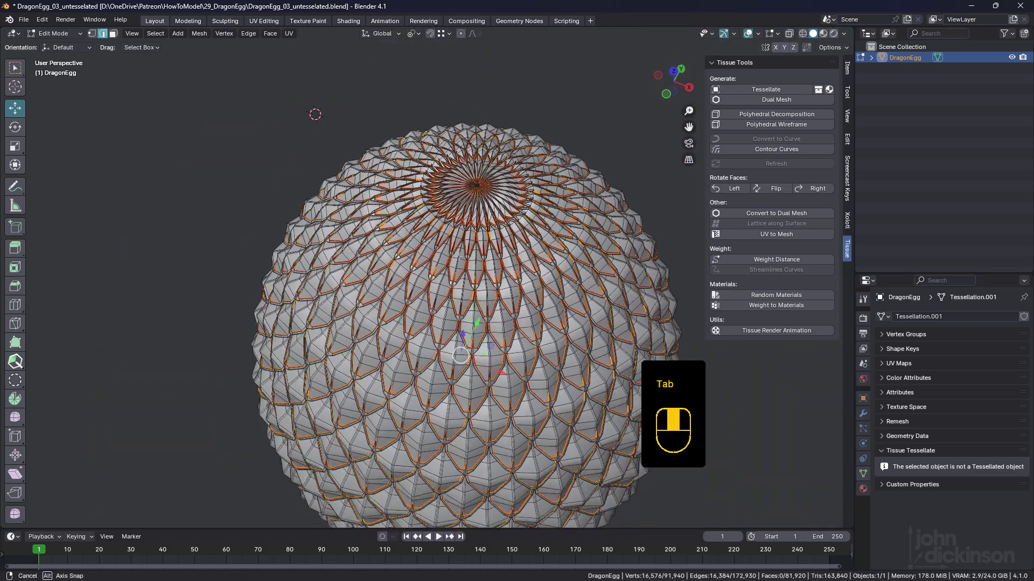
pyautogui.moveTo(484, 243); pyautogui.dragTo(472, 193, button='middle')
pyautogui.press('Tab')
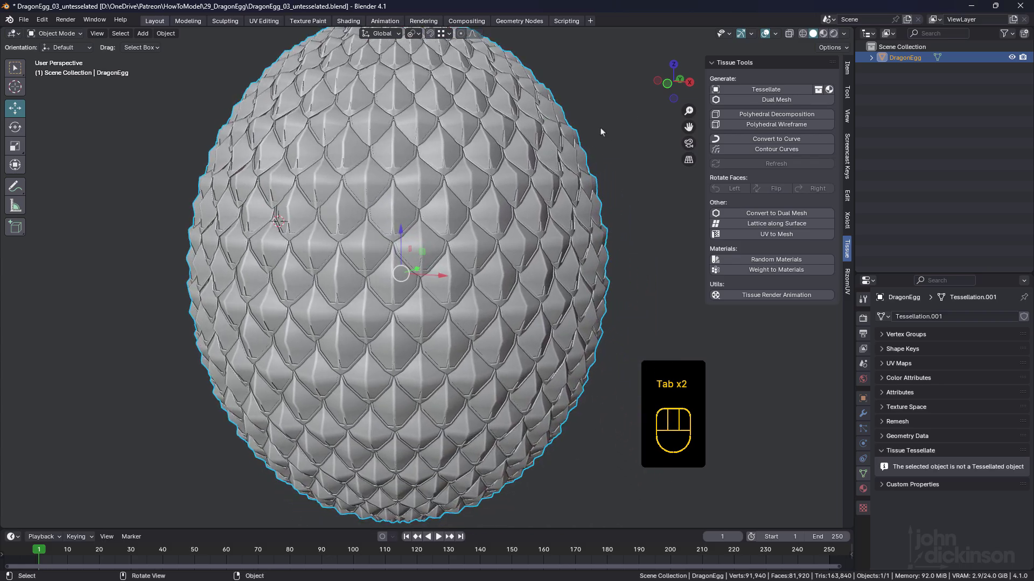
pyautogui.click(848, 281)
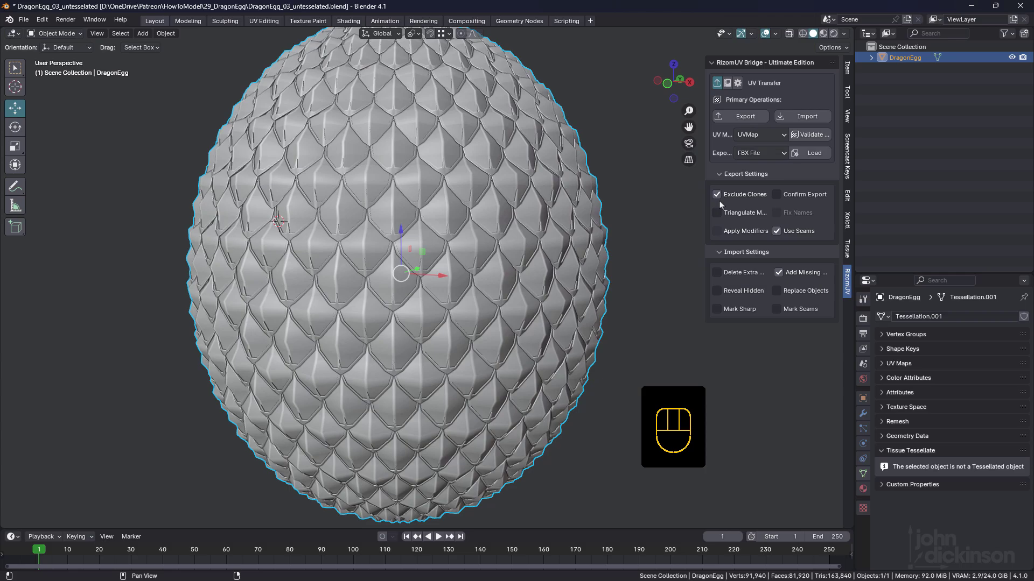
pyautogui.hotkey('ctrl', 's')
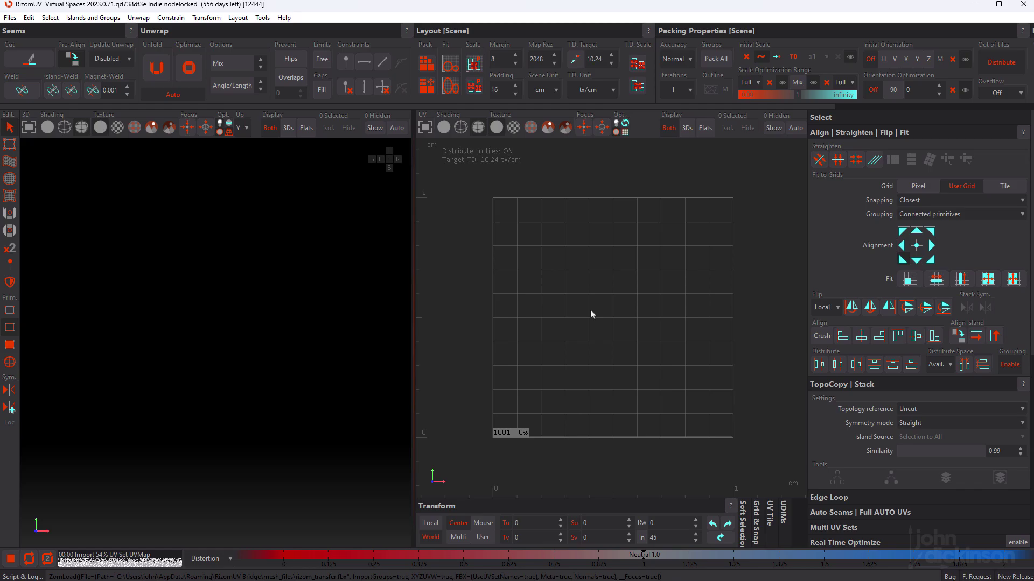
# - Look over the imported egg's UV layout and scale seams, and switch to island selection mode
pyautogui.scroll(10, 585, 298)
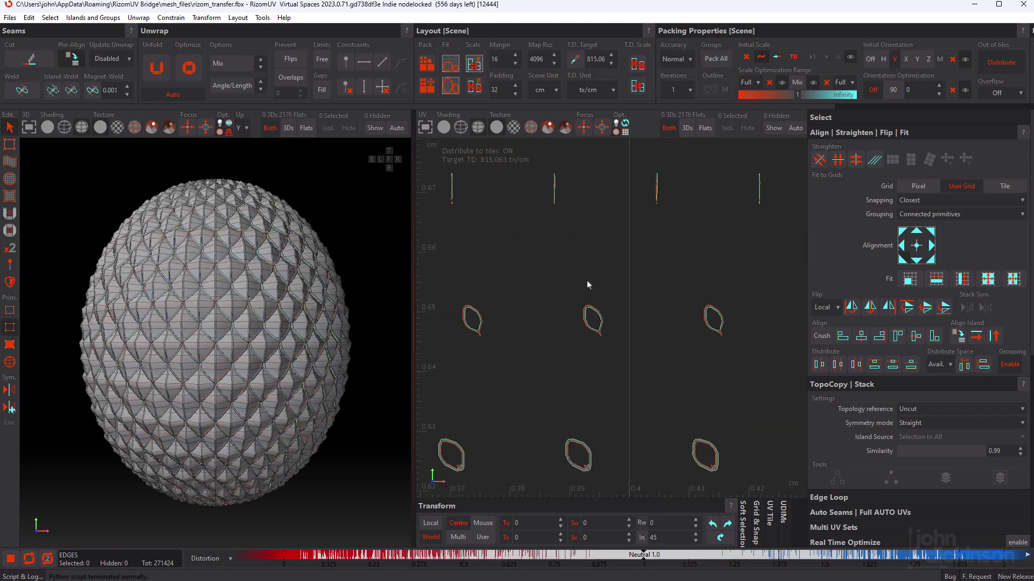
pyautogui.scroll(-3, 588, 285)
pyautogui.moveTo(610, 230); pyautogui.dragTo(645, 280, button='middle')
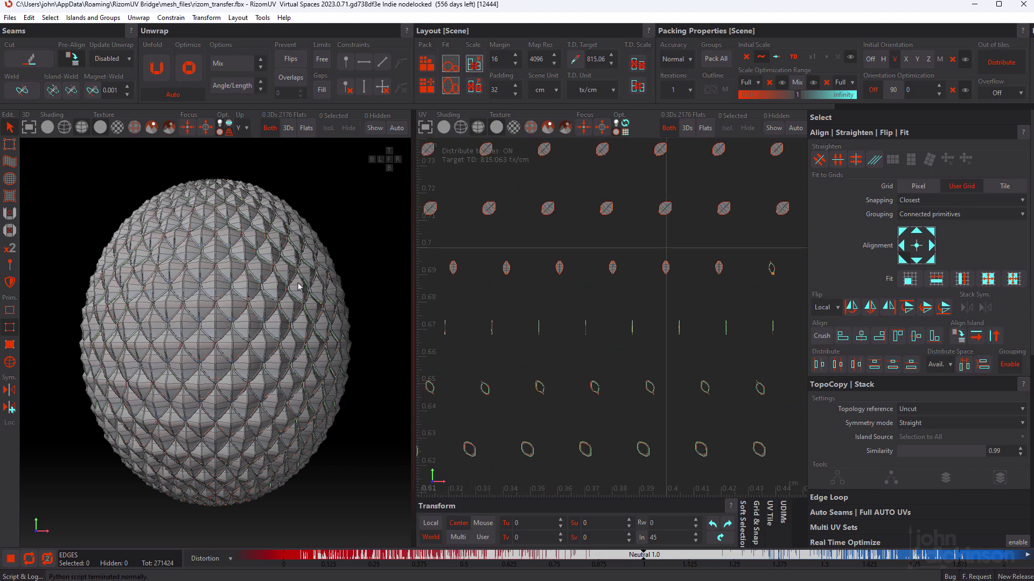
pyautogui.scroll(6, 295, 285)
pyautogui.keyDown('alt'); pyautogui.moveTo(287, 306); pyautogui.dragTo(247, 338); pyautogui.keyUp('alt')
pyautogui.moveTo(247, 343); pyautogui.dragTo(292, 261, button='middle')
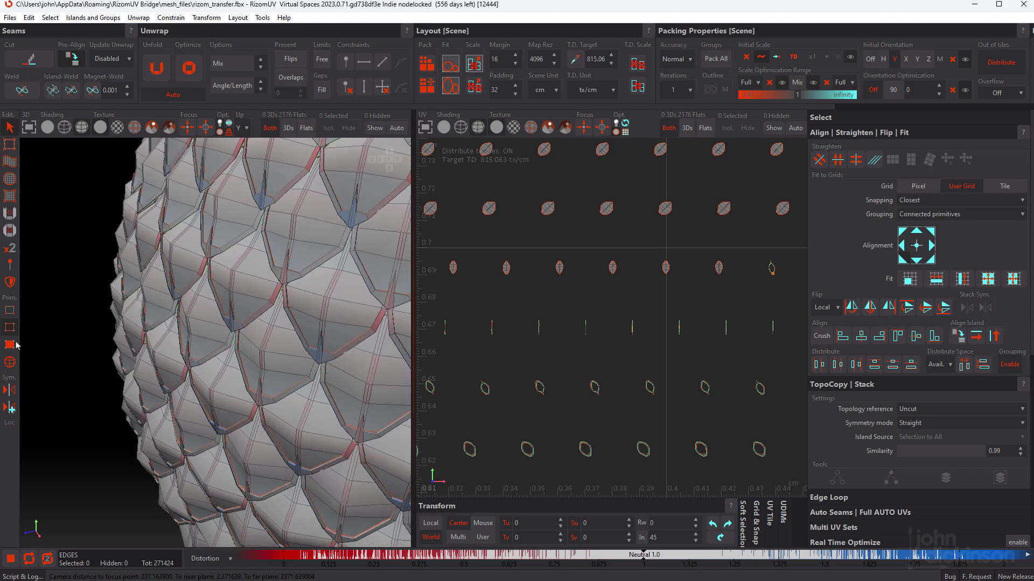
pyautogui.click(10, 364)
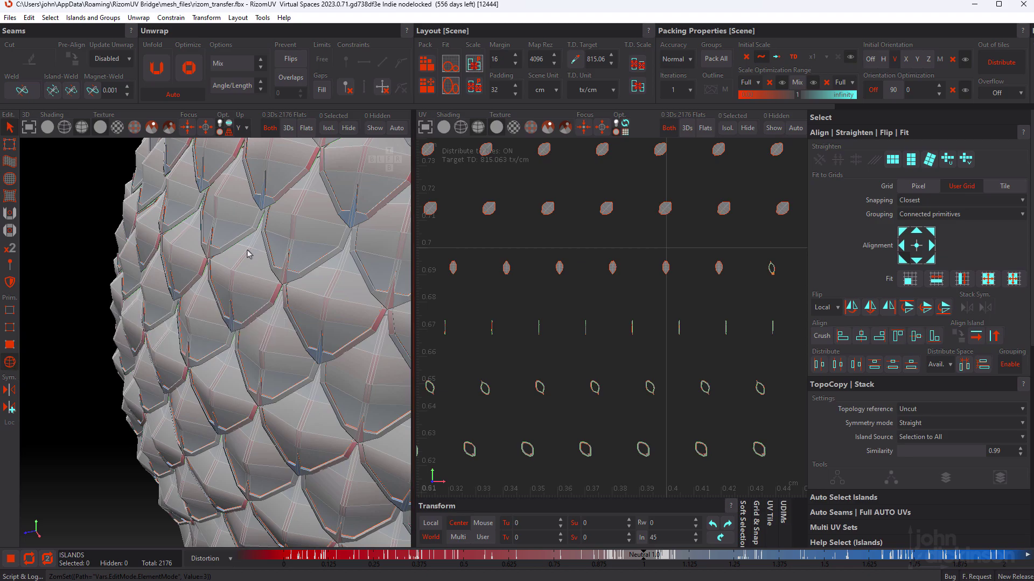
# - Pick individual scale and rim islands around the egg to examine how its surface is divided into UV islands
pyautogui.click(233, 273)
pyautogui.click(295, 235)
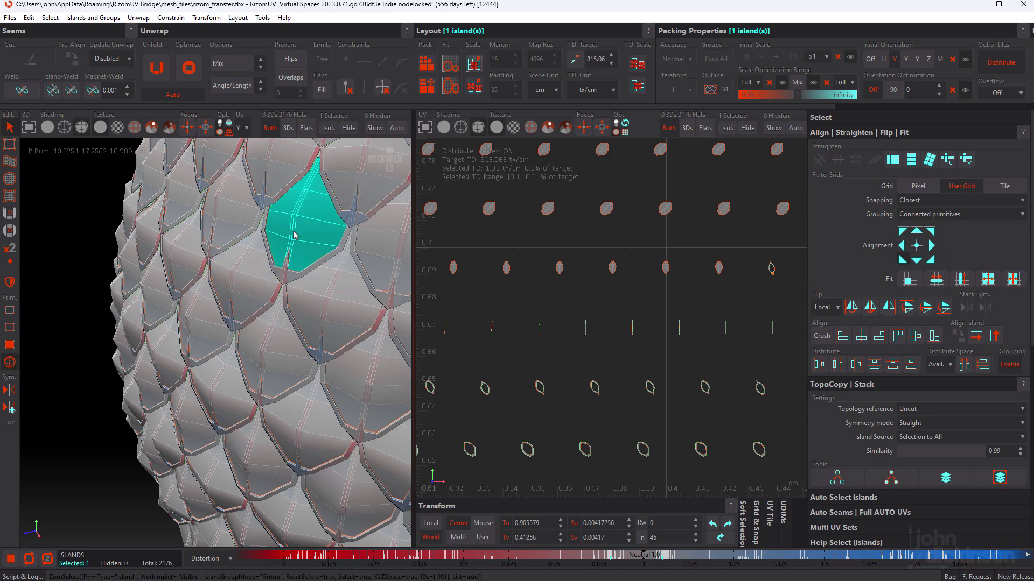
pyautogui.click(337, 303)
pyautogui.click(275, 344)
pyautogui.scroll(2, 276, 323)
pyautogui.click(317, 419)
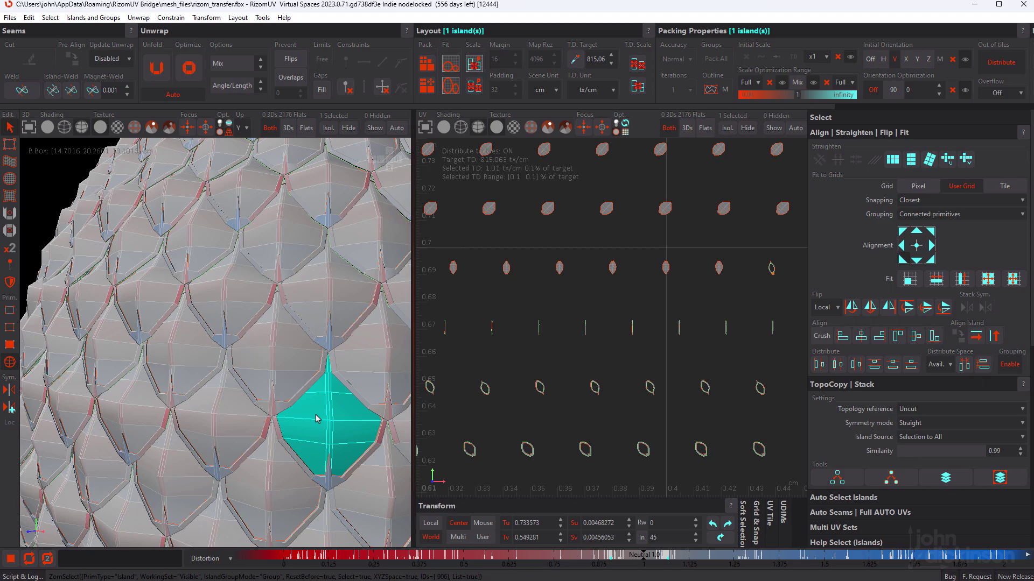
pyautogui.click(218, 426)
pyautogui.click(147, 285)
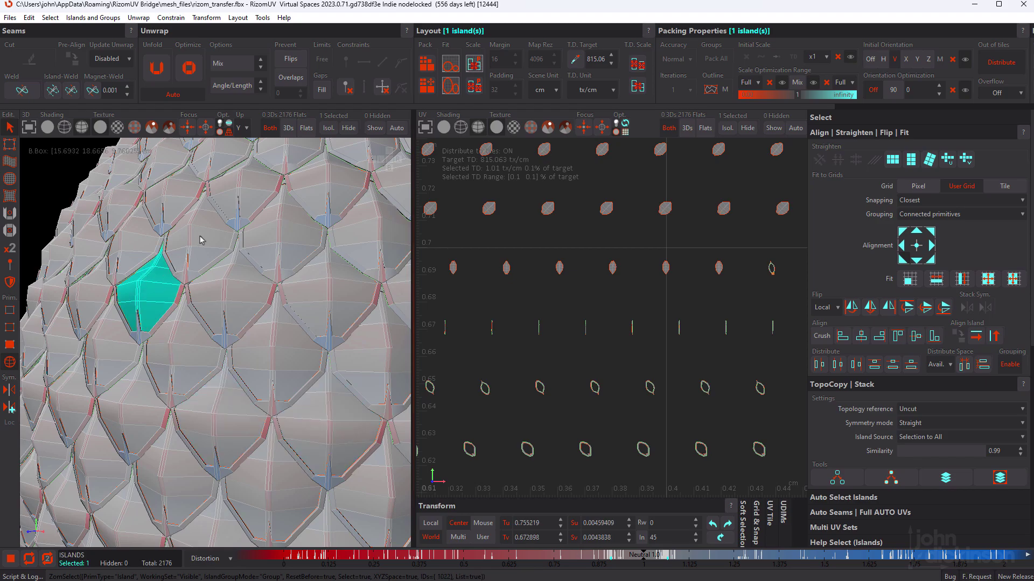
pyautogui.click(203, 238)
pyautogui.click(277, 224)
pyautogui.click(325, 215)
pyautogui.scroll(1, 325, 220)
pyautogui.keyDown('alt'); pyautogui.moveTo(324, 221); pyautogui.dragTo(214, 285); pyautogui.keyUp('alt')
pyautogui.click(308, 258)
pyautogui.click(195, 276)
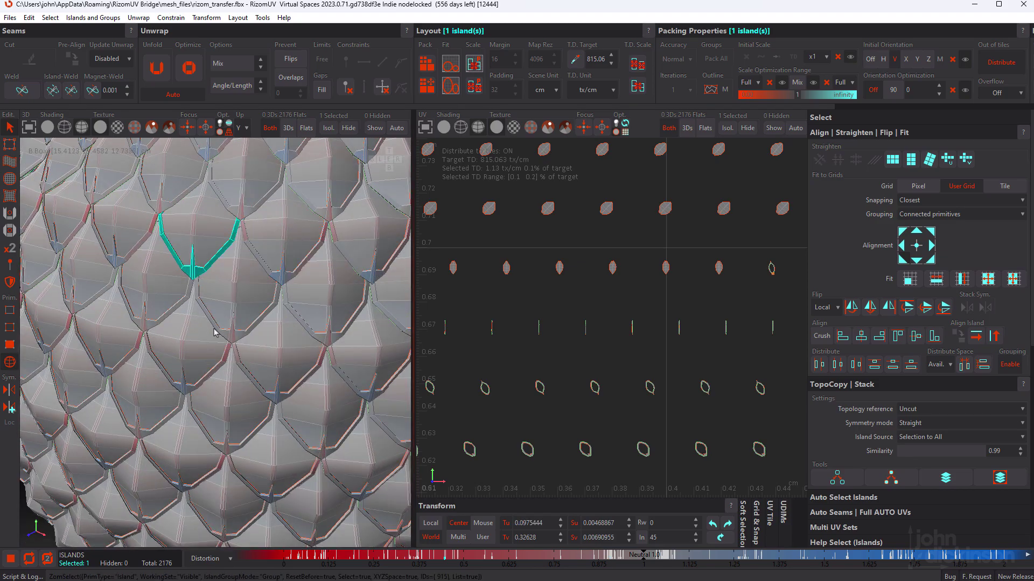
pyautogui.click(225, 337)
pyautogui.click(268, 238)
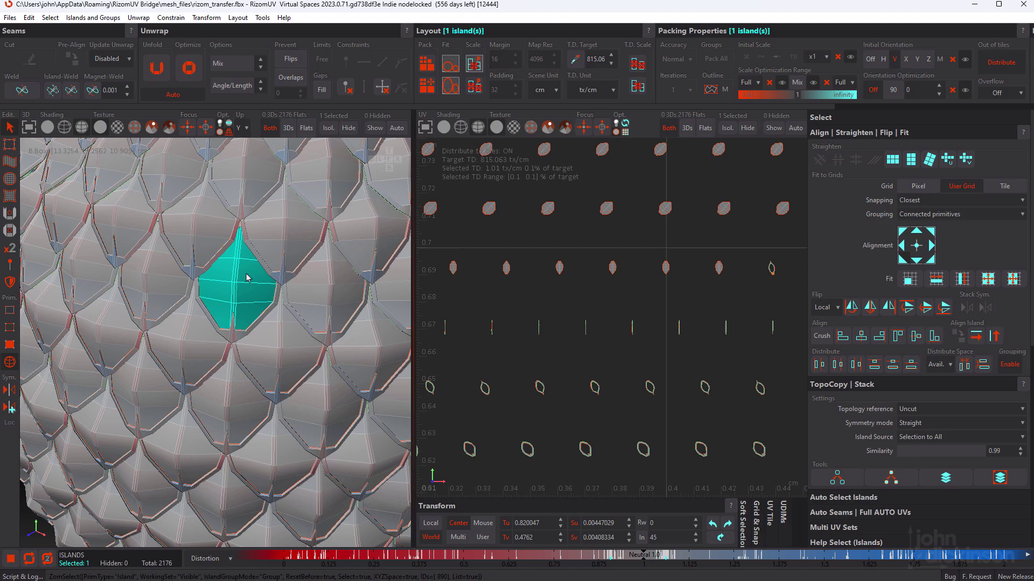
pyautogui.click(206, 224)
pyautogui.scroll(-2, 234, 231)
pyautogui.keyDown('alt'); pyautogui.moveTo(234, 231); pyautogui.dragTo(296, 288); pyautogui.keyUp('alt')
pyautogui.scroll(3, 249, 281)
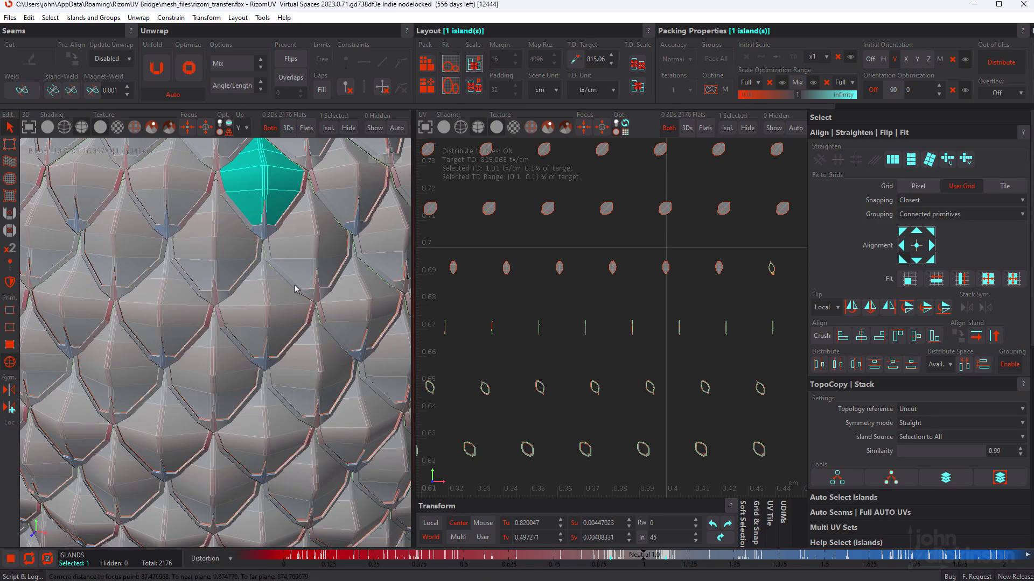
pyautogui.scroll(3, 295, 288)
pyautogui.click(269, 323)
pyautogui.keyDown('alt'); pyautogui.moveTo(269, 323); pyautogui.dragTo(251, 310); pyautogui.keyUp('alt')
pyautogui.scroll(2, 251, 310)
pyautogui.scroll(-3, 251, 313)
# - Select one scale island in the UV layout and extend the selection to all similar islands with Select Similar
pyautogui.keyDown('alt'); pyautogui.moveTo(513, 175); pyautogui.dragTo(549, 328, button='middle'); pyautogui.keyUp('alt')
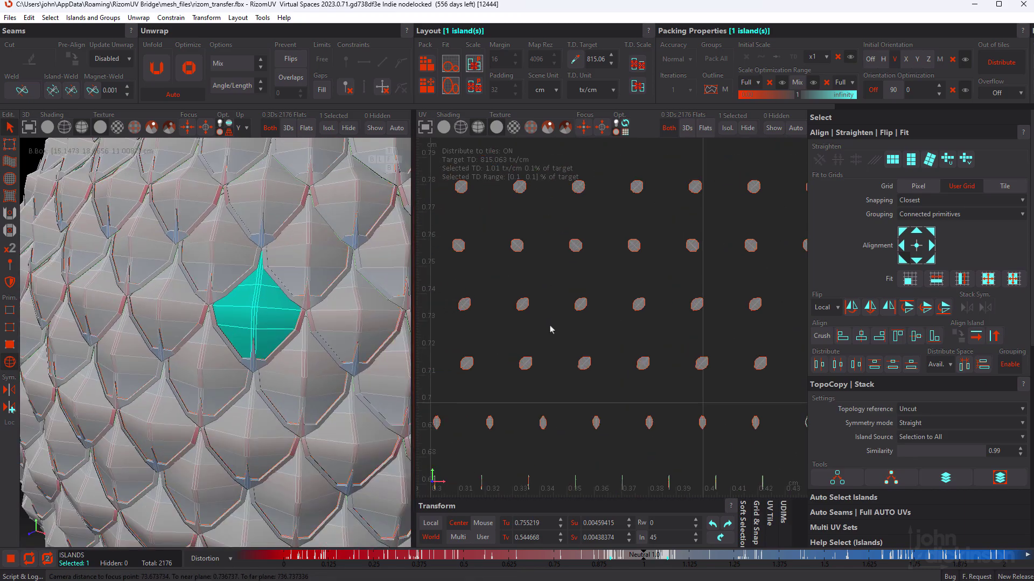
pyautogui.scroll(-10, 540, 275)
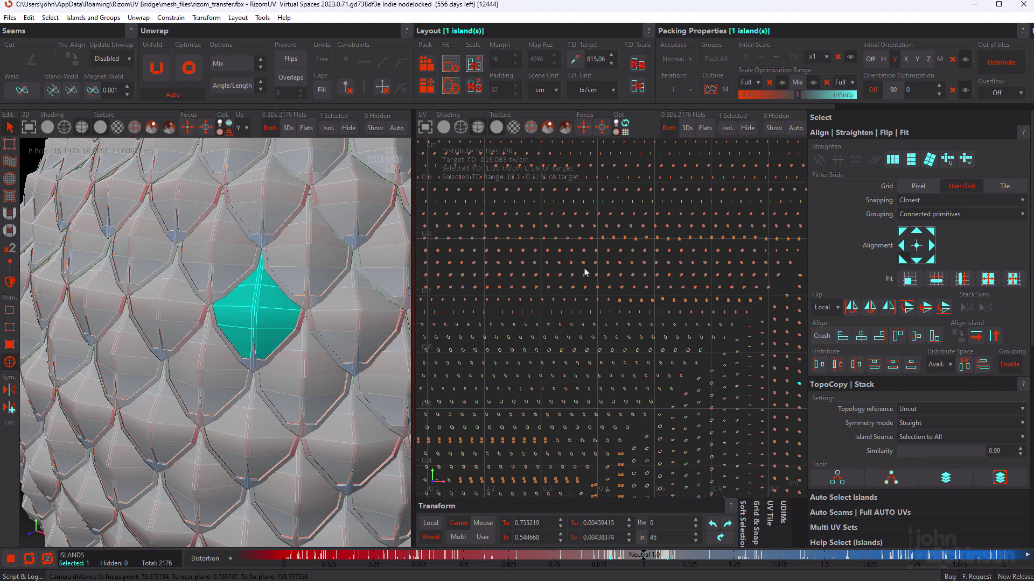
pyautogui.moveTo(622, 216); pyautogui.dragTo(634, 263, button='middle')
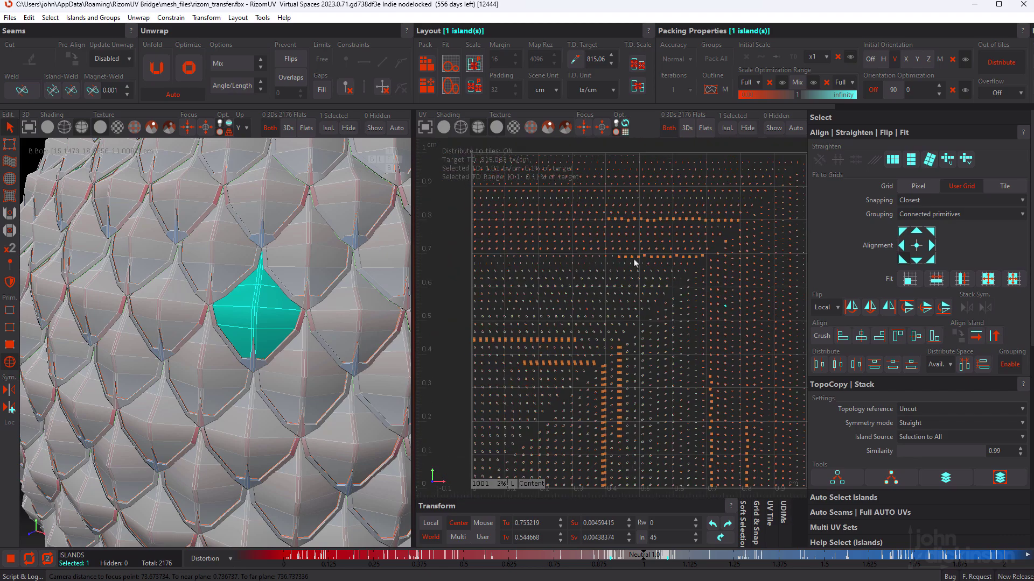
pyautogui.scroll(12, 620, 247)
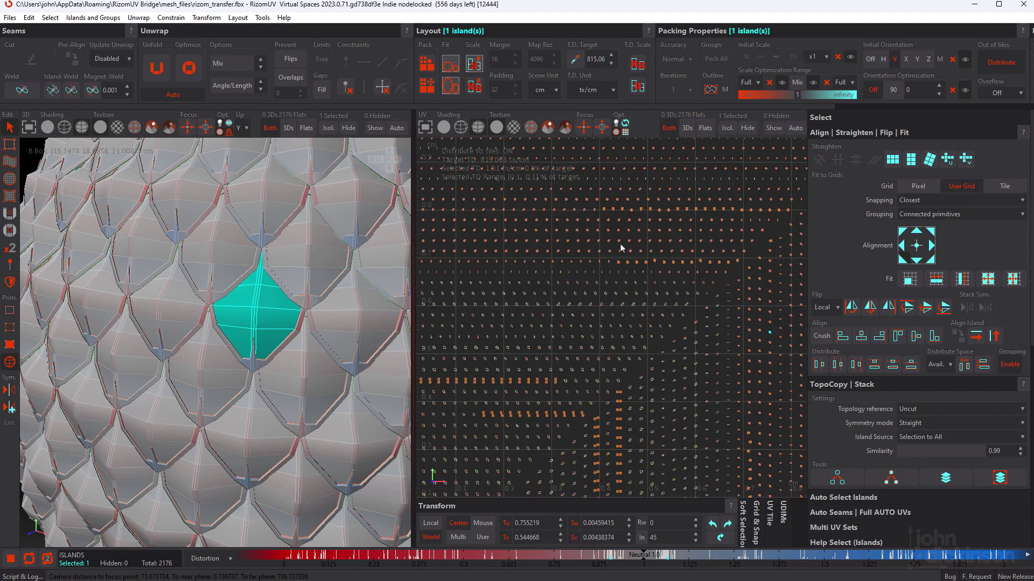
pyautogui.click(600, 209)
pyautogui.moveTo(617, 220); pyautogui.dragTo(632, 251, button='middle')
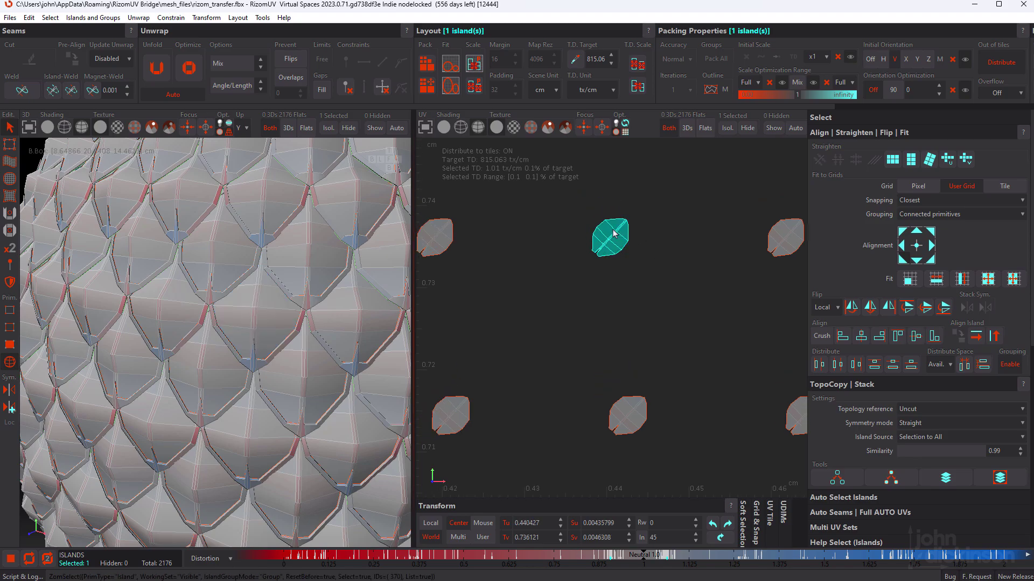
pyautogui.click(841, 479)
pyautogui.scroll(-5, 616, 280)
pyautogui.scroll(-2, 617, 281)
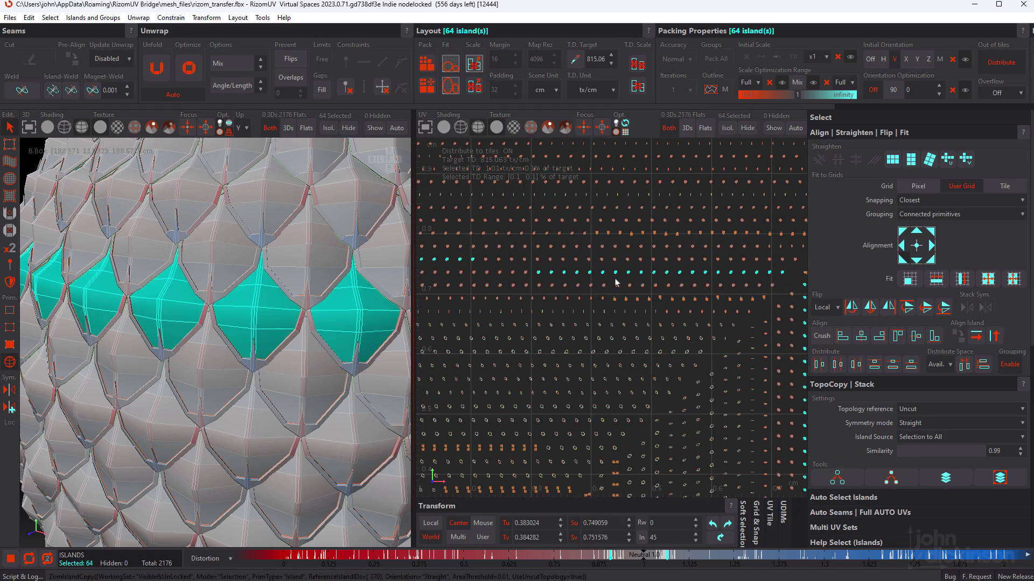
pyautogui.scroll(-4, 658, 274)
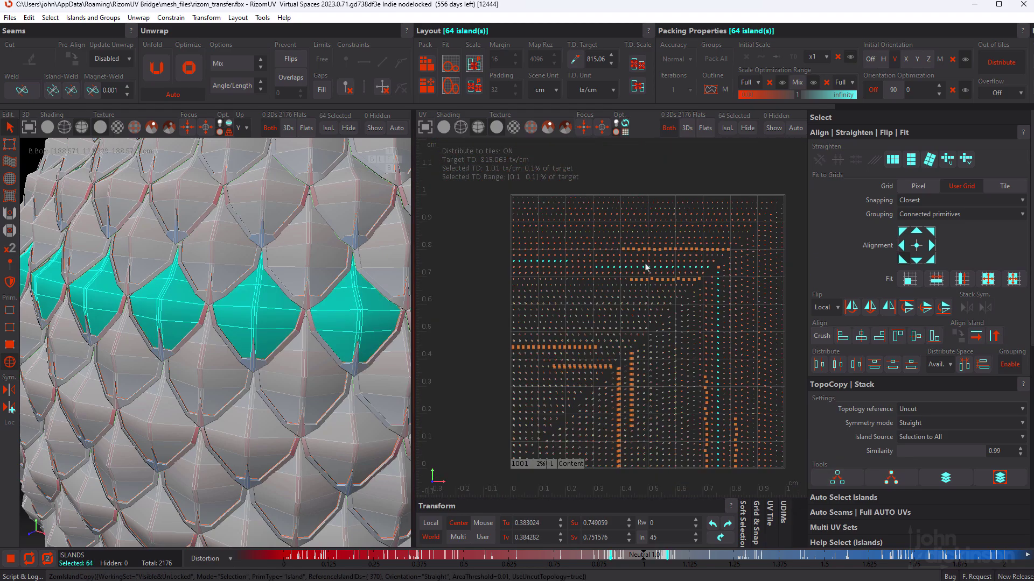
# - Examine where the selected similar scale islands lie on the egg and in the UV layout
pyautogui.scroll(5, 705, 332)
pyautogui.scroll(-2, 187, 293)
pyautogui.scroll(-5, 186, 292)
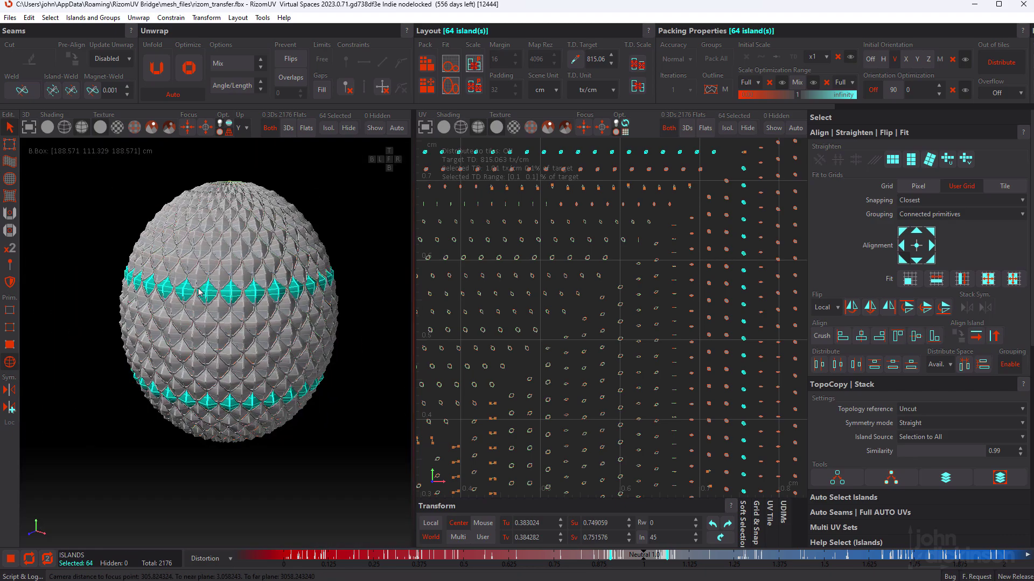
pyautogui.moveTo(201, 293)
pyautogui.keyDown('alt'); pyautogui.mouseDown()
pyautogui.moveTo(229, 250)
pyautogui.moveTo(206, 225)
pyautogui.moveTo(198, 289)
pyautogui.mouseUp(); pyautogui.keyUp('alt')
pyautogui.moveTo(198, 288); pyautogui.dragTo(217, 299, button='middle')
pyautogui.scroll(3, 485, 253)
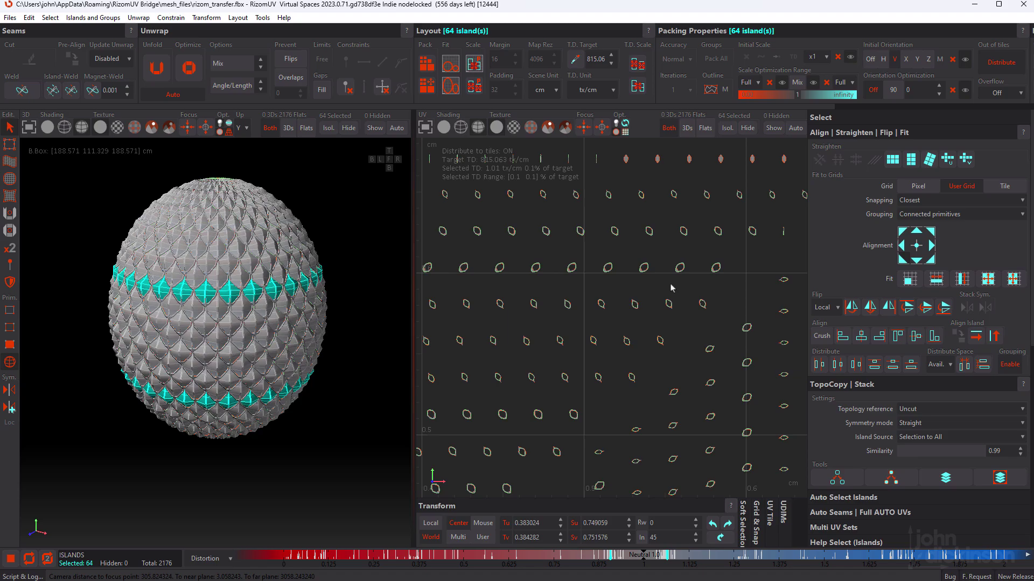
pyautogui.moveTo(672, 288); pyautogui.dragTo(556, 293, button='middle')
pyautogui.scroll(2, 256, 278)
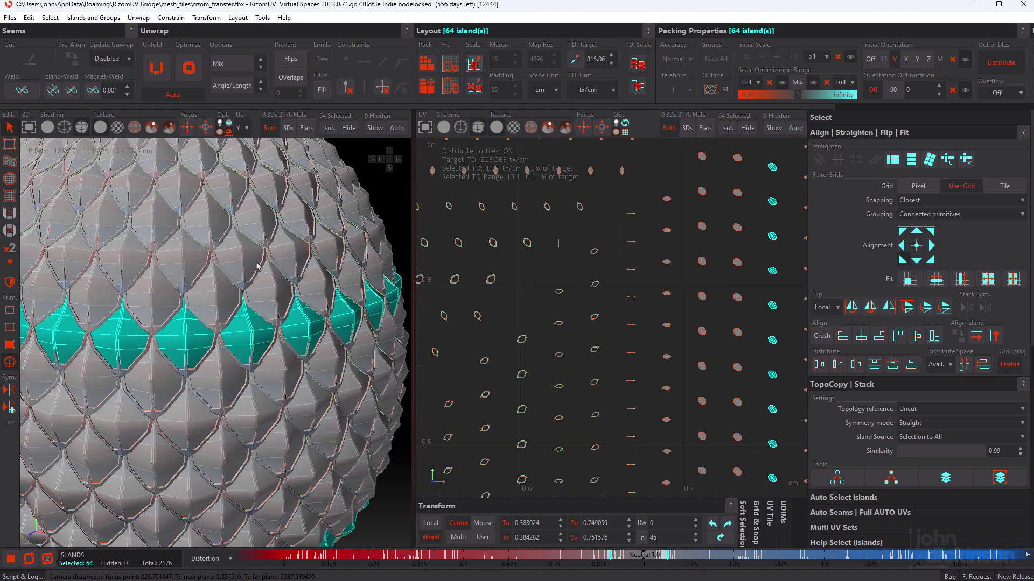
pyautogui.scroll(-1, 652, 300)
pyautogui.moveTo(653, 300); pyautogui.dragTo(559, 302, button='middle')
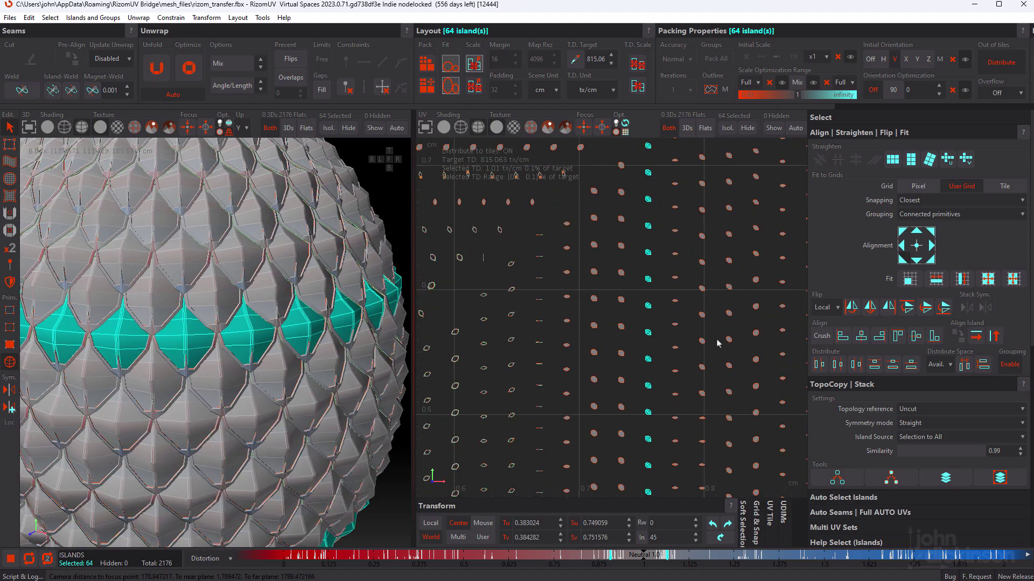
# - Stack the selected scale islands on top of each other with Stack Similar
pyautogui.click(952, 481)
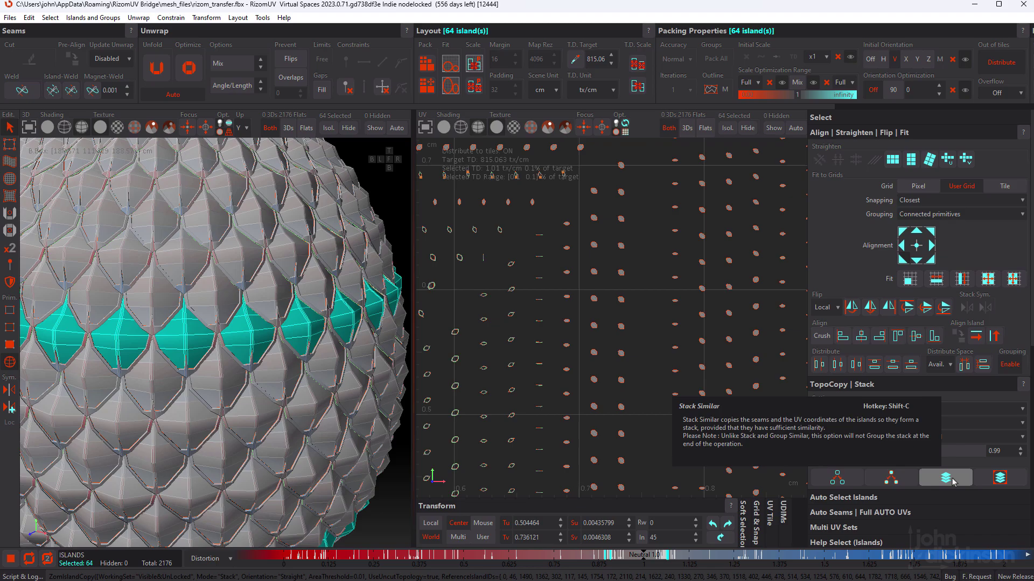
pyautogui.scroll(-8, 704, 316)
pyautogui.scroll(10, 671, 350)
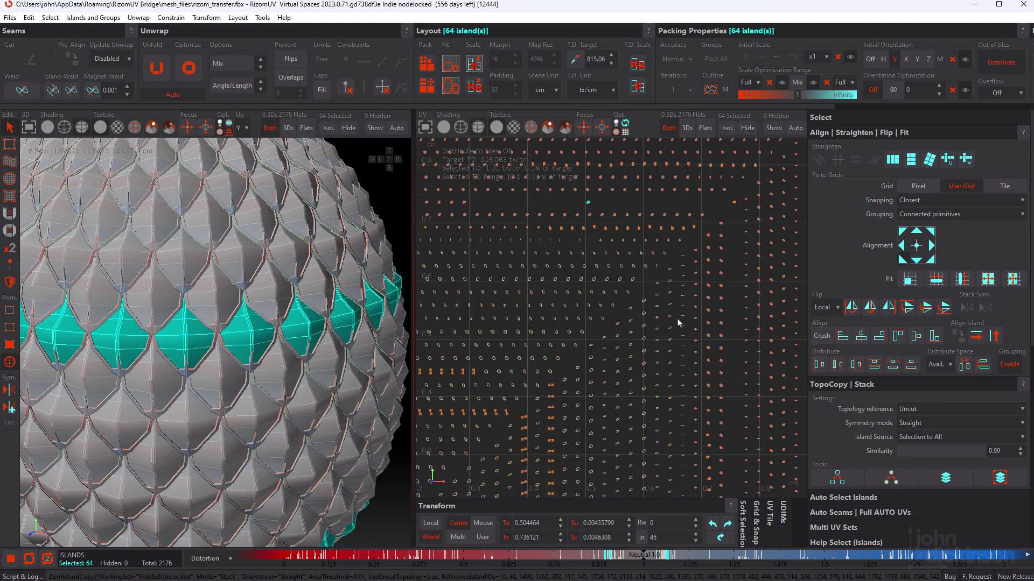
pyautogui.scroll(4, 646, 360)
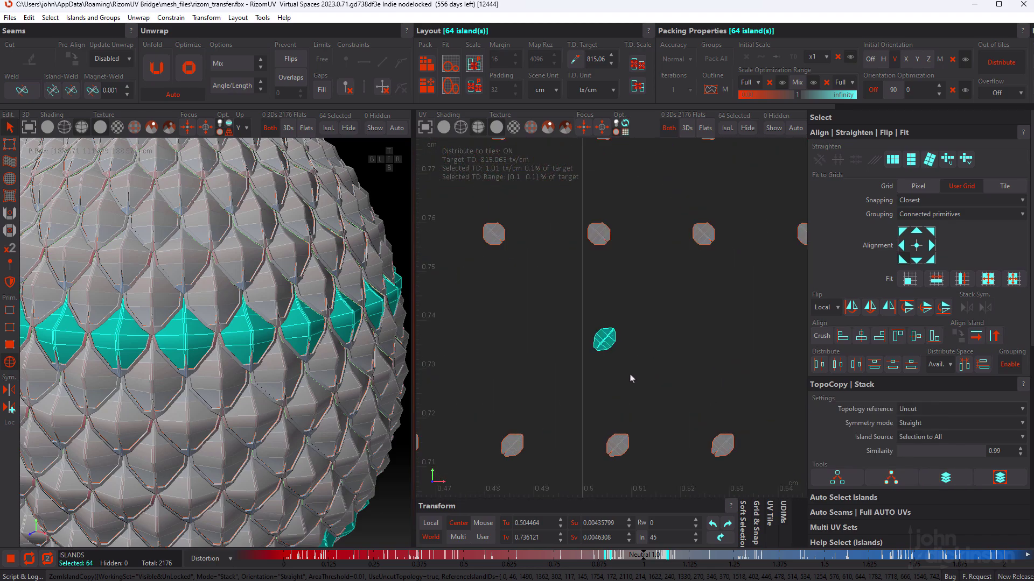
pyautogui.scroll(5, 609, 339)
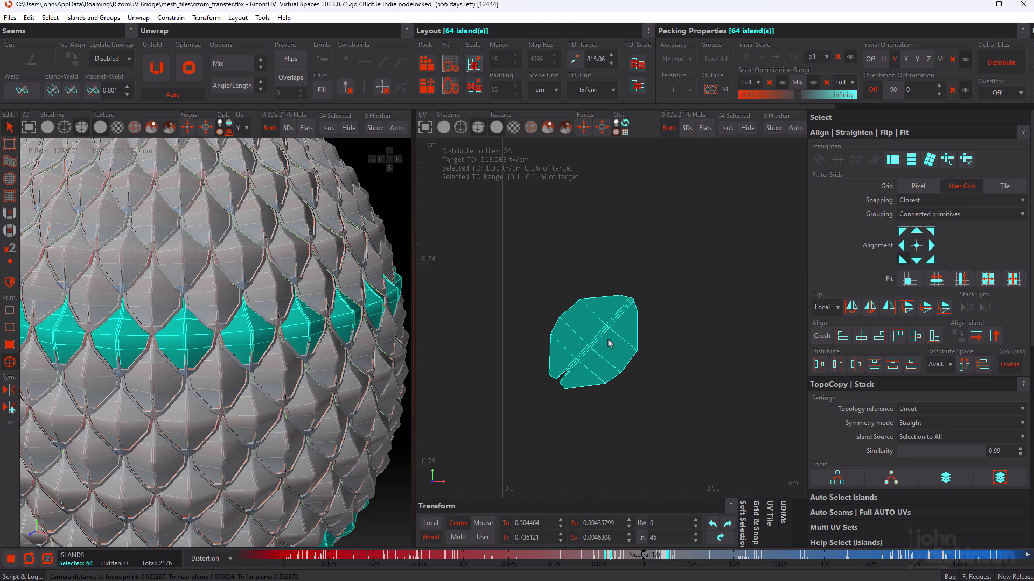
# - Check the stack by selecting one of its islands, reselect all the stacked islands, and show their transform handles
pyautogui.click(613, 296)
pyautogui.click(610, 316)
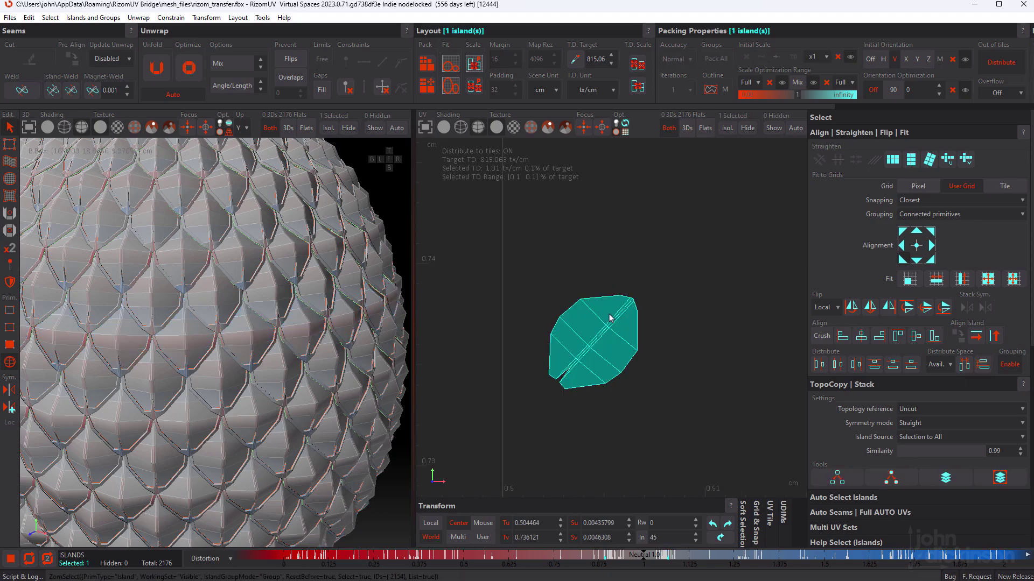
pyautogui.click(611, 319)
pyautogui.press('space')
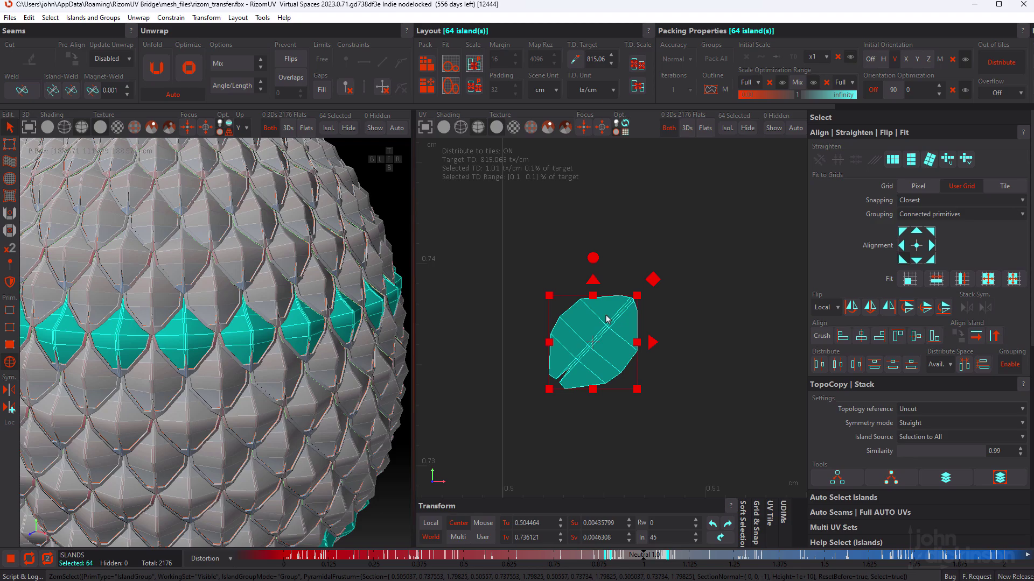
# - Try moving the stacked scale islands, undo the move, and clear the selection
pyautogui.moveTo(610, 316); pyautogui.dragTo(634, 331)
pyautogui.hotkey('ctrl', 'z')
pyautogui.click(633, 293)
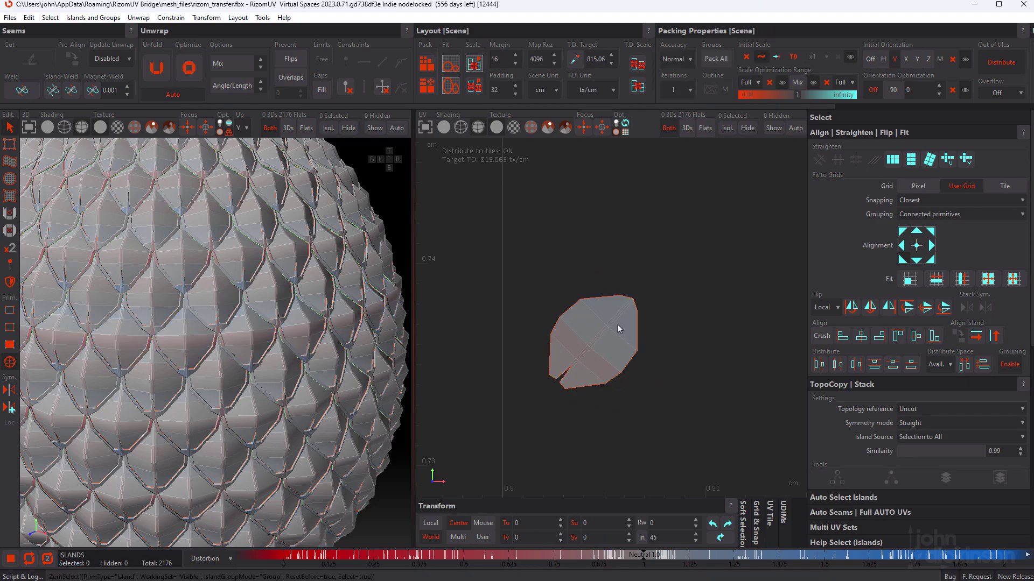
# - Select a scale in the neighbouring row above on the egg, extend the selection to similar islands, and stack them with Stack Similar
pyautogui.scroll(-10, 618, 325)
pyautogui.moveTo(714, 391); pyautogui.dragTo(645, 283, button='middle')
pyautogui.scroll(-3, 646, 282)
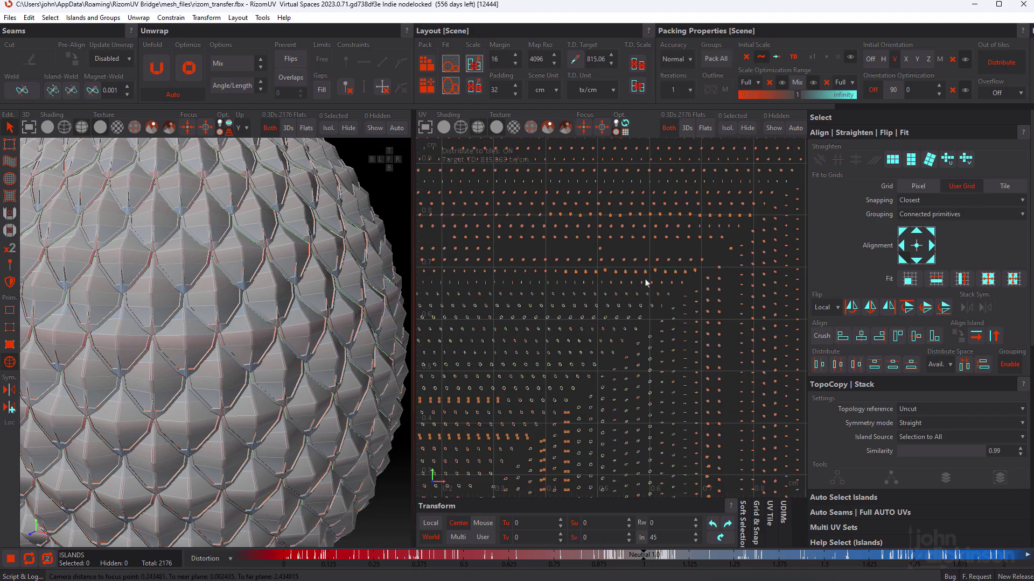
pyautogui.click(268, 285)
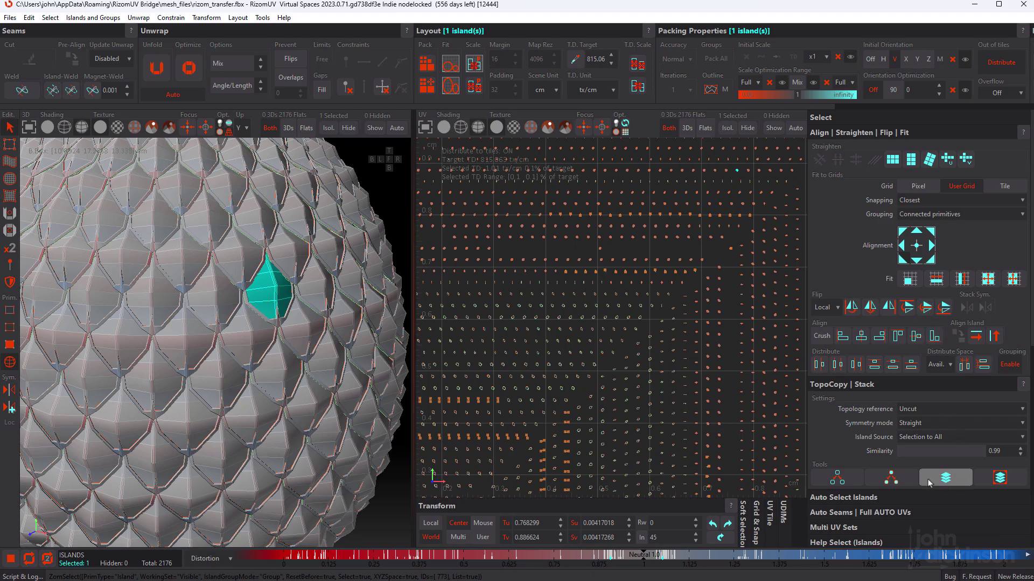
pyautogui.click(849, 479)
pyautogui.moveTo(550, 211); pyautogui.dragTo(581, 232, button='middle')
pyautogui.scroll(-3, 592, 233)
pyautogui.click(945, 478)
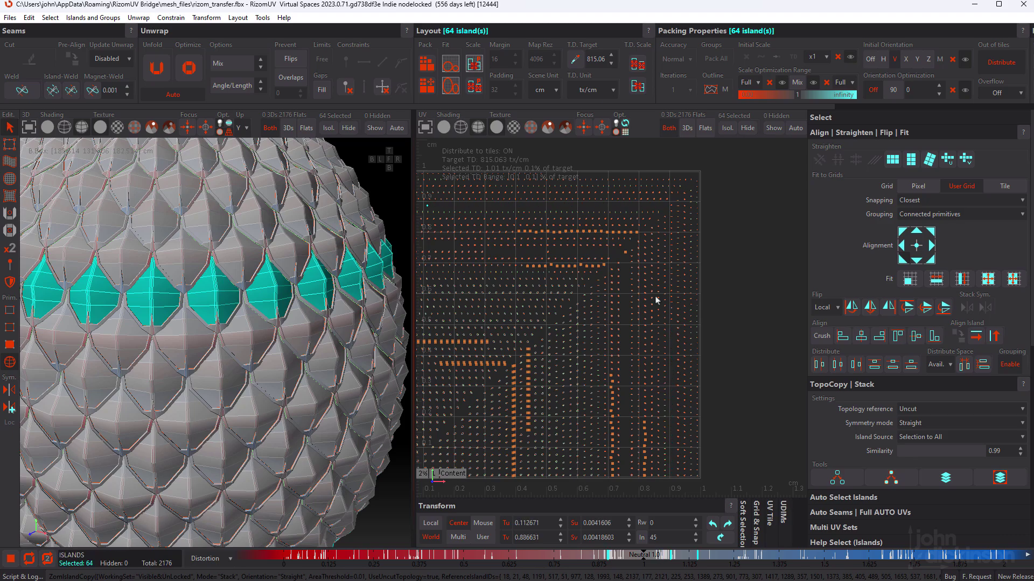
# - Select a scale in the next row up, extend the selection to all similar islands on the egg, and stack them with Stack Similar
pyautogui.click(290, 248)
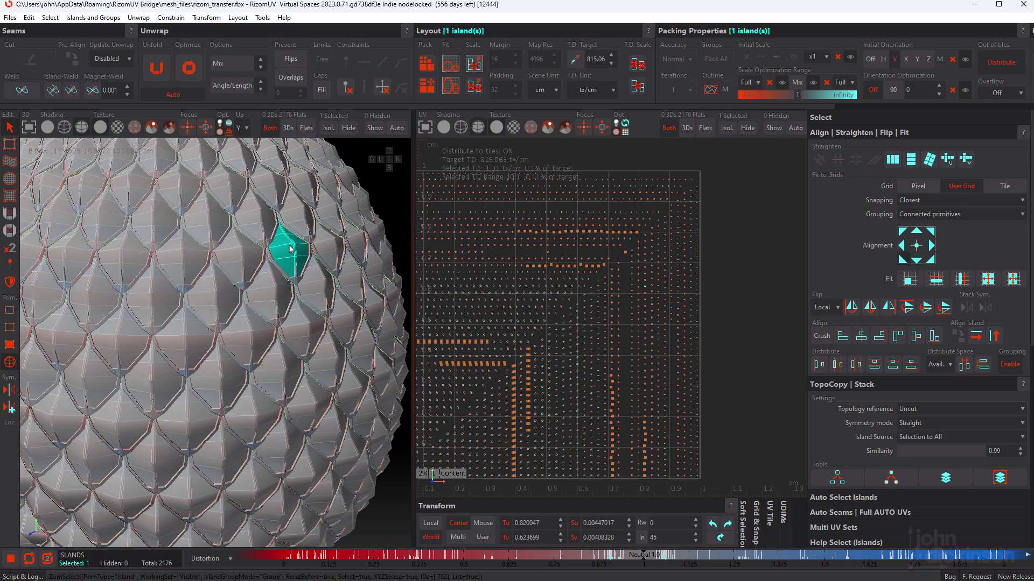
pyautogui.click(942, 477)
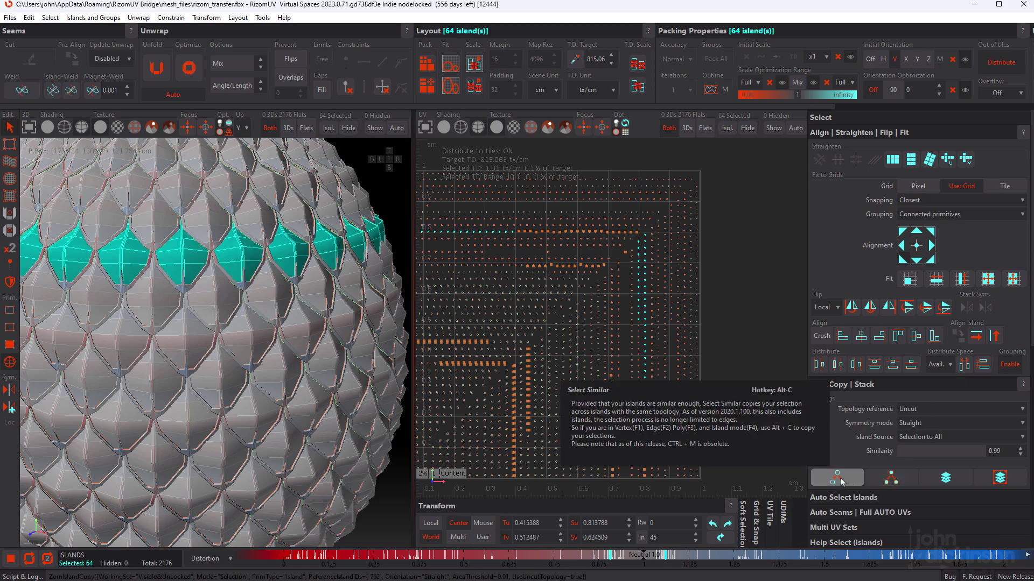
pyautogui.keyDown('alt'); pyautogui.moveTo(565, 286); pyautogui.dragTo(687, 274, button='middle'); pyautogui.keyUp('alt')
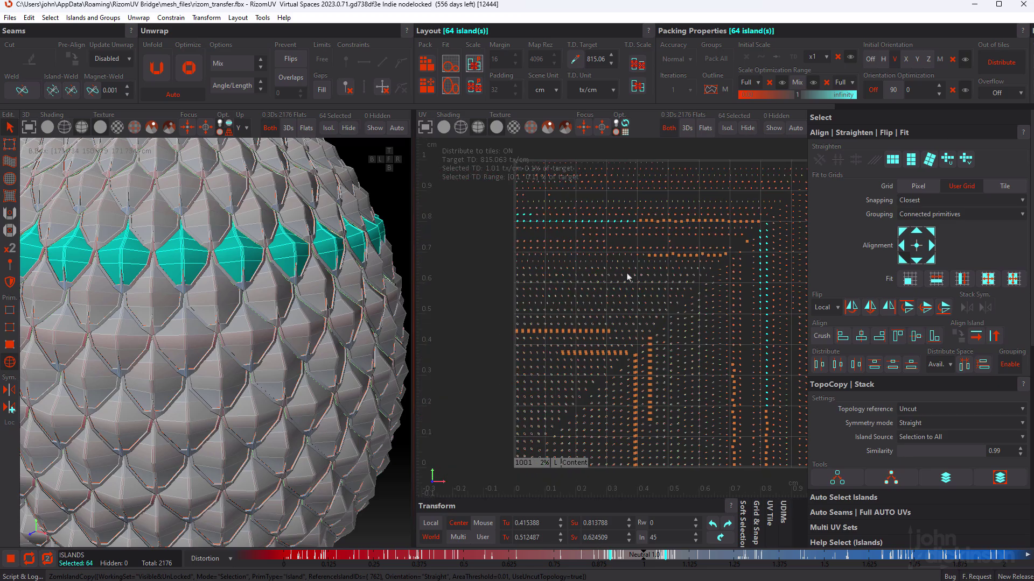
pyautogui.scroll(-4, 317, 257)
pyautogui.moveTo(262, 257)
pyautogui.keyDown('alt'); pyautogui.mouseDown()
pyautogui.moveTo(247, 262)
pyautogui.moveTo(302, 226)
pyautogui.moveTo(337, 242)
pyautogui.moveTo(242, 261)
pyautogui.moveTo(281, 255)
pyautogui.mouseUp(); pyautogui.keyUp('alt')
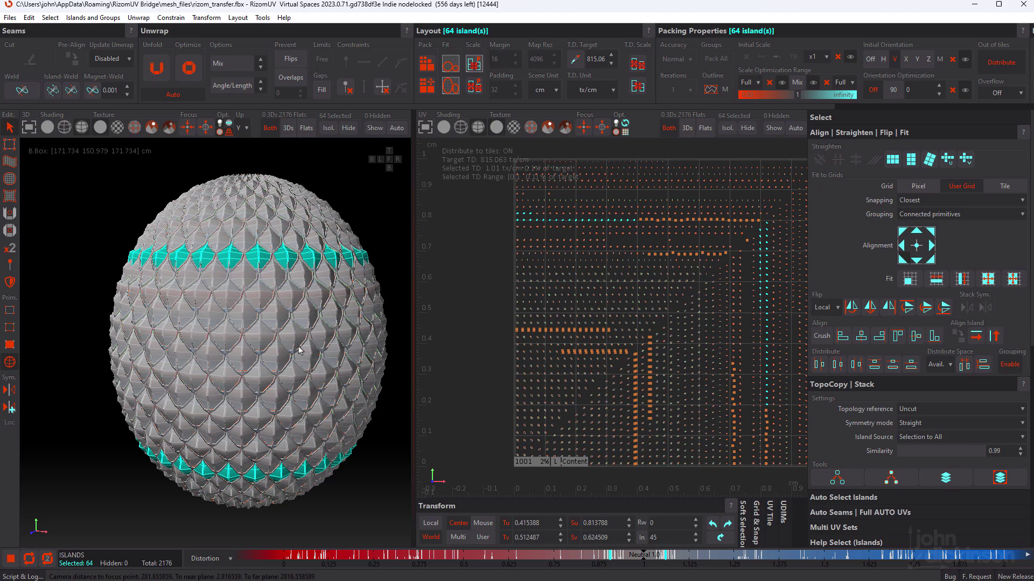
pyautogui.scroll(-3, 253, 272)
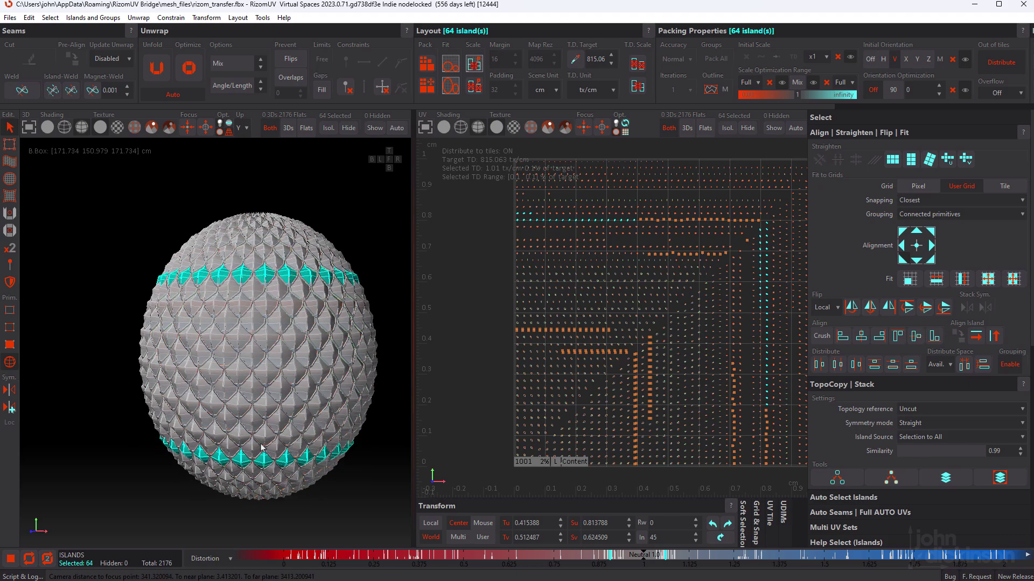
pyautogui.moveTo(261, 447); pyautogui.dragTo(262, 391, button='middle')
pyautogui.scroll(5, 262, 392)
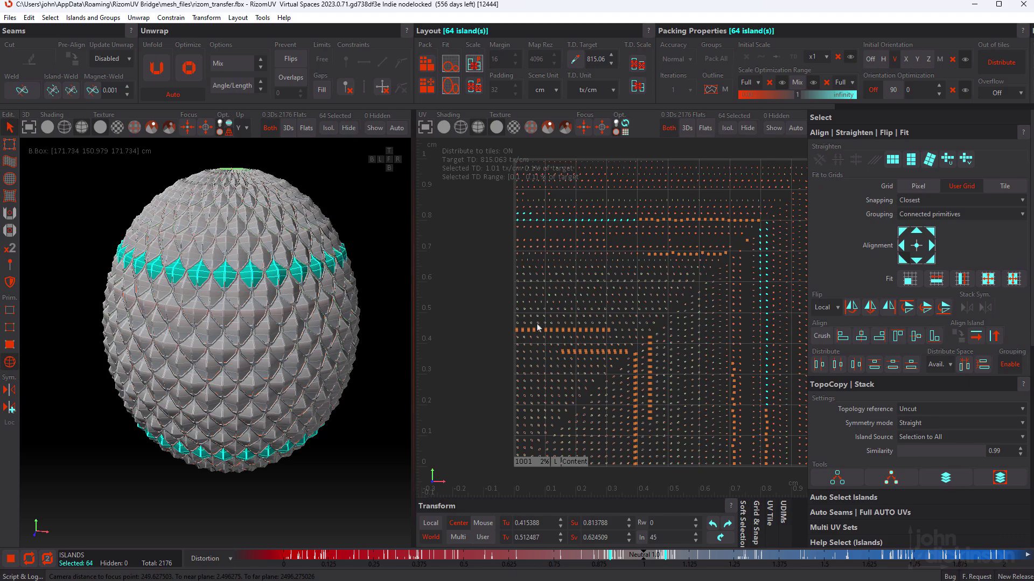
pyautogui.moveTo(209, 258); pyautogui.dragTo(268, 321, button='middle')
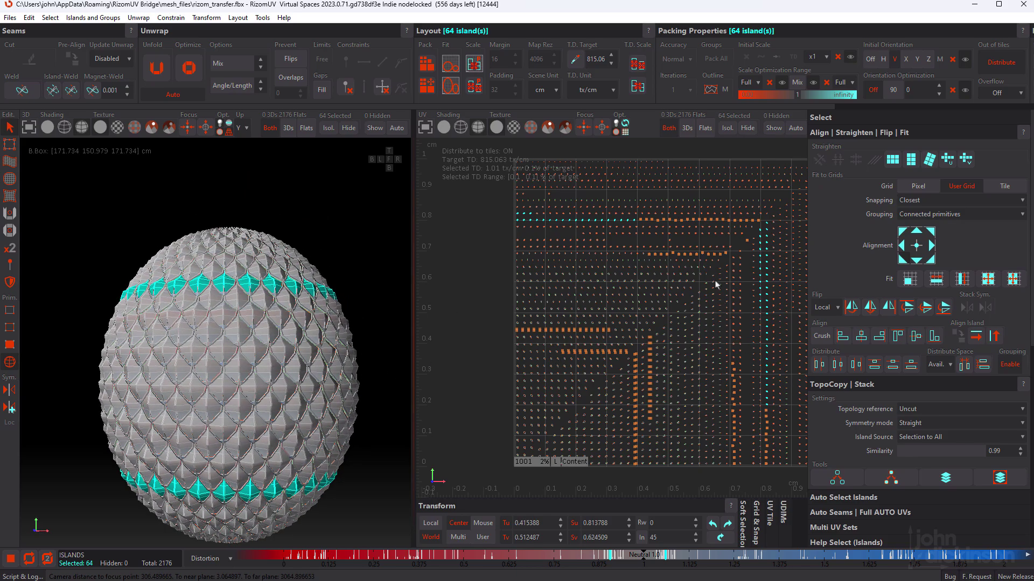
pyautogui.click(950, 478)
# - Examine the packed UV layout and check the checker texture on the egg's side scales and around its pole for distortion
pyautogui.hotkey('alt', 'Tab')
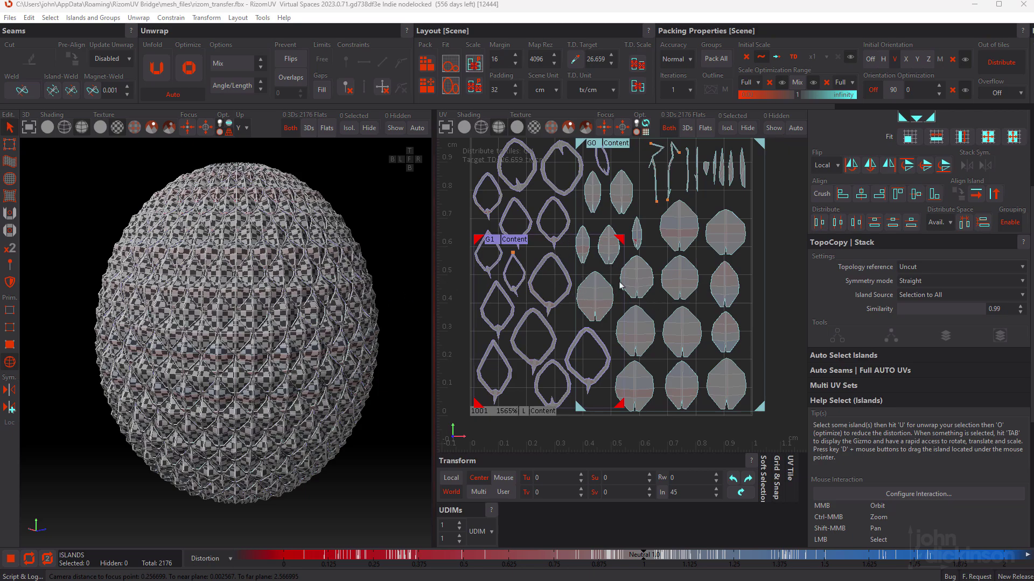
pyautogui.scroll(5, 627, 294)
pyautogui.scroll(-3, 628, 283)
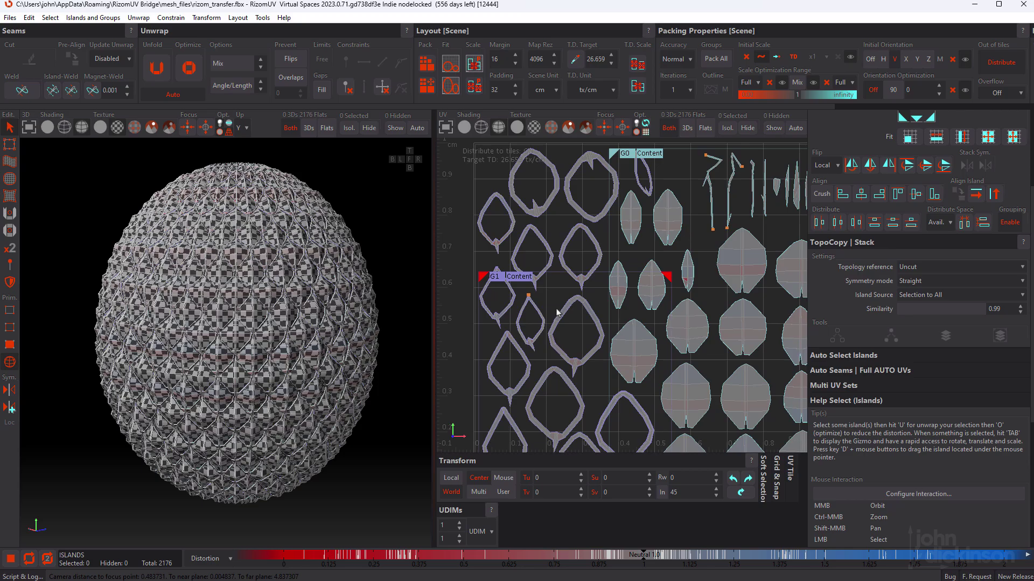
pyautogui.scroll(-3, 621, 278)
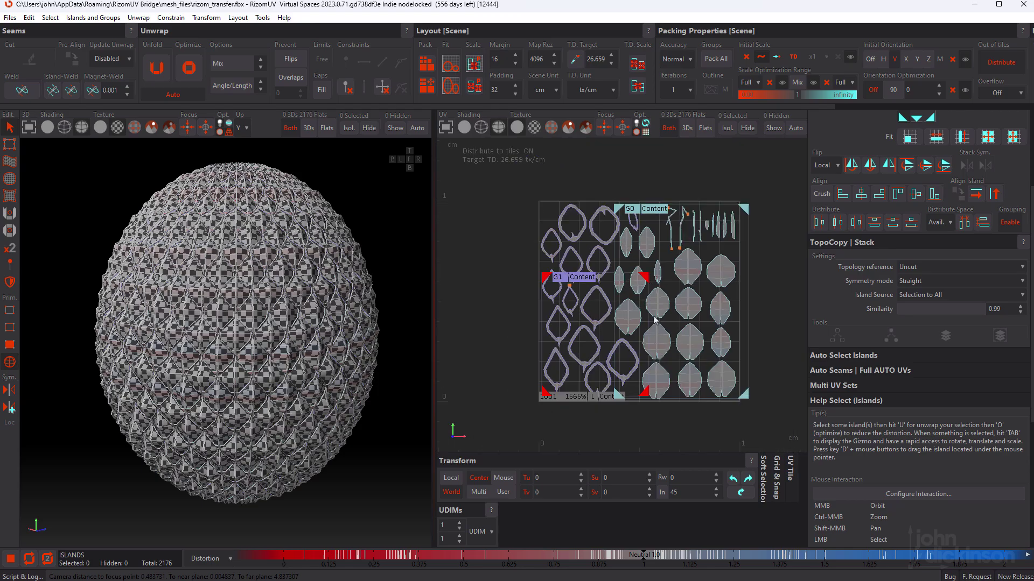
pyautogui.scroll(6, 297, 259)
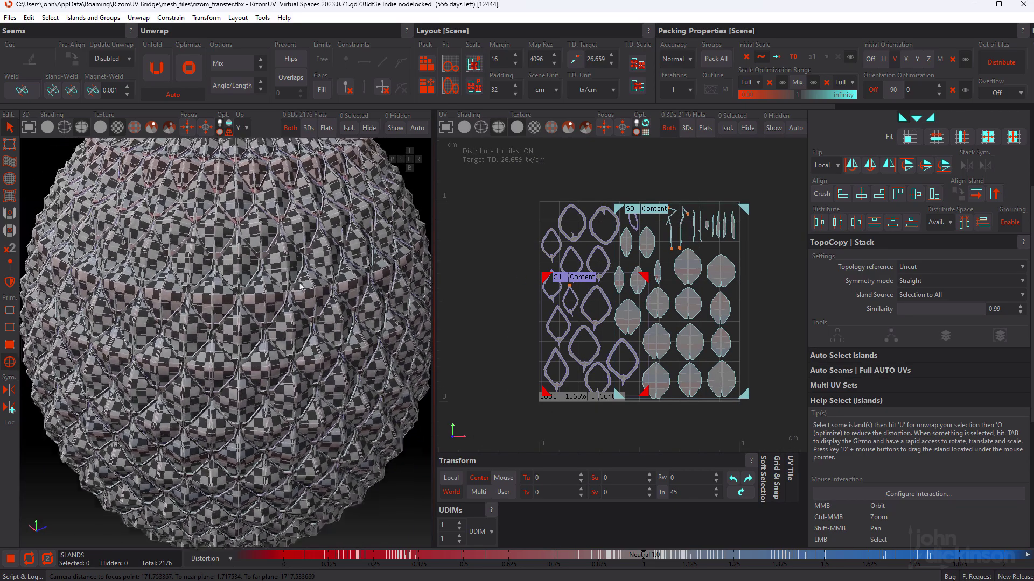
pyautogui.scroll(8, 302, 291)
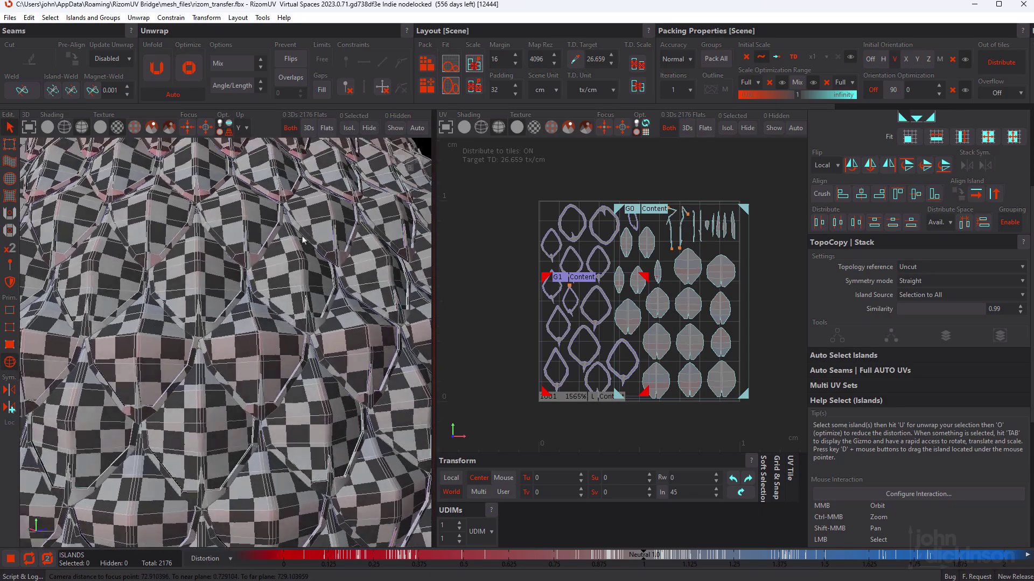
pyautogui.moveTo(277, 241)
pyautogui.mouseDown(button='middle')
pyautogui.moveTo(264, 215)
pyautogui.moveTo(283, 253)
pyautogui.moveTo(285, 232)
pyautogui.mouseUp(button='middle')
pyautogui.scroll(-6, 291, 253)
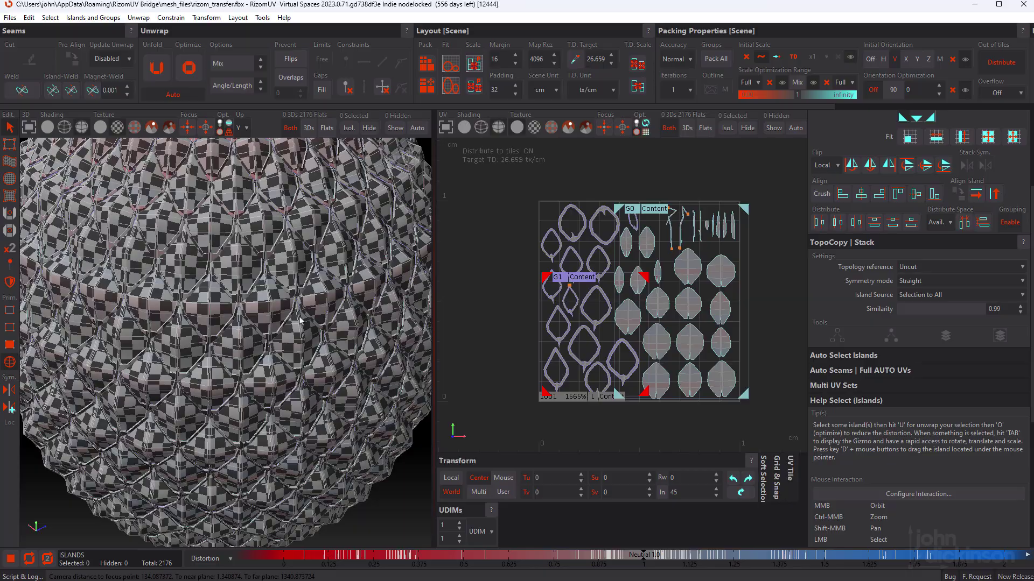
pyautogui.moveTo(305, 386); pyautogui.dragTo(274, 316, button='middle')
pyautogui.scroll(6, 275, 316)
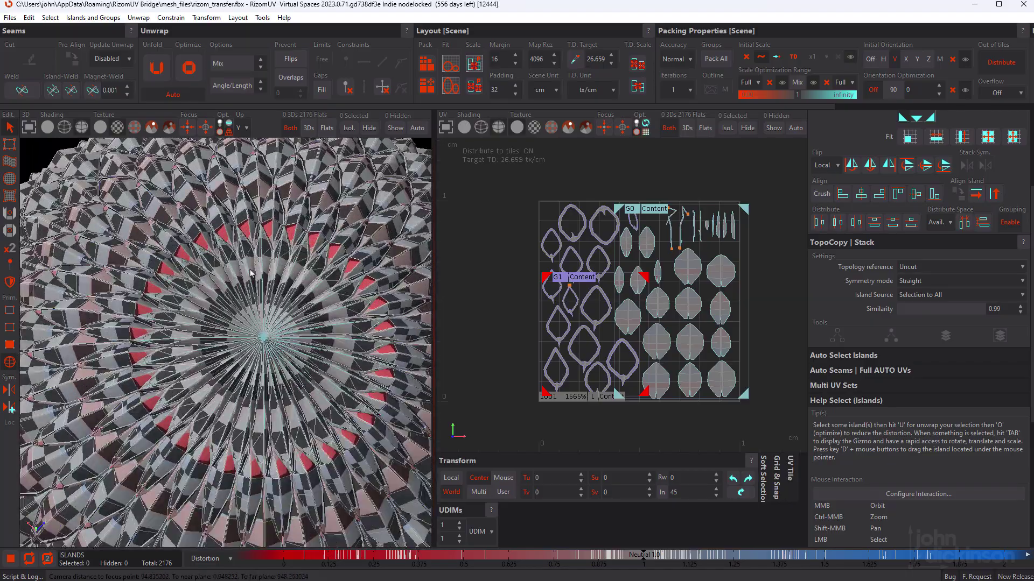
pyautogui.moveTo(211, 274); pyautogui.dragTo(229, 253, button='middle')
pyautogui.scroll(5, 688, 242)
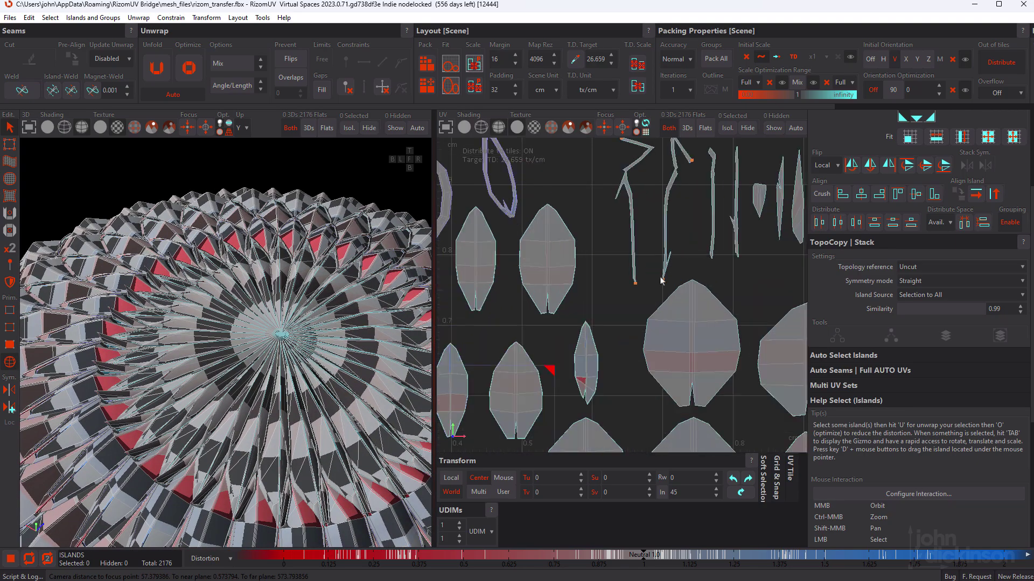
# - Select the stack of narrow scale islands from the ring near the egg's pole, optimize it, and clear the selection
pyautogui.press('f')
pyautogui.moveTo(539, 257); pyautogui.dragTo(661, 374)
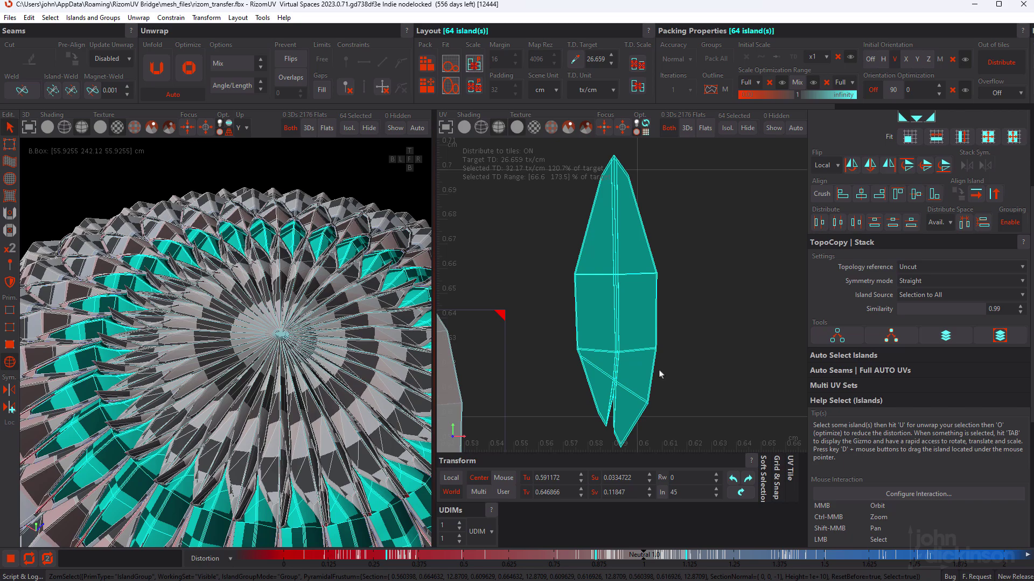
pyautogui.press('o')
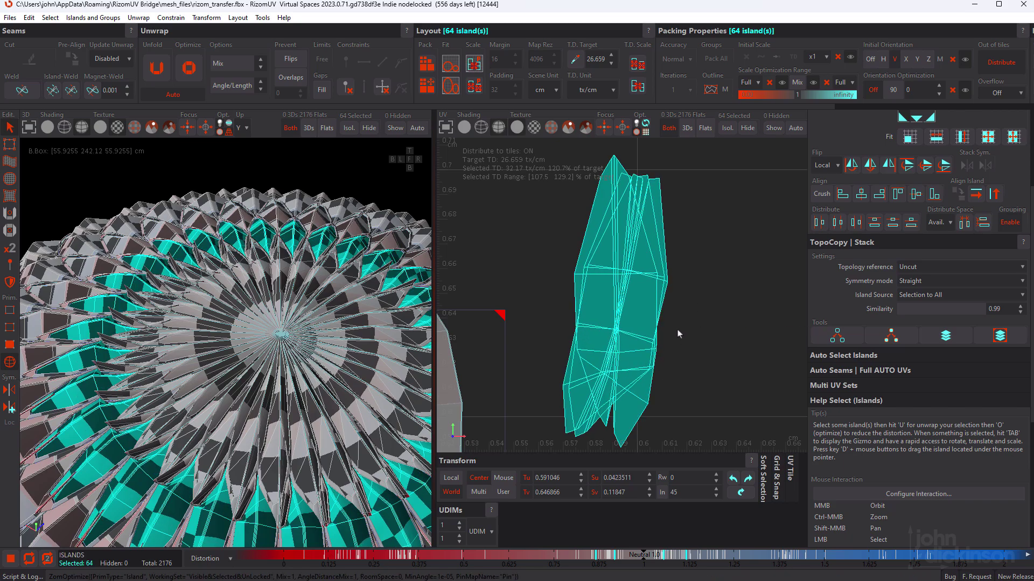
pyautogui.scroll(-1, 671, 334)
pyautogui.click(697, 302)
# - Pick one island from the optimized narrow stack and move it clear to the right of the stack
pyautogui.moveTo(265, 314); pyautogui.dragTo(263, 337, button='middle')
pyautogui.scroll(3, 572, 298)
pyautogui.scroll(-3, 611, 305)
pyautogui.keyDown('shift'); pyautogui.moveTo(673, 328); pyautogui.dragTo(645, 315, button='middle'); pyautogui.keyUp('shift')
pyautogui.scroll(-3, 653, 302)
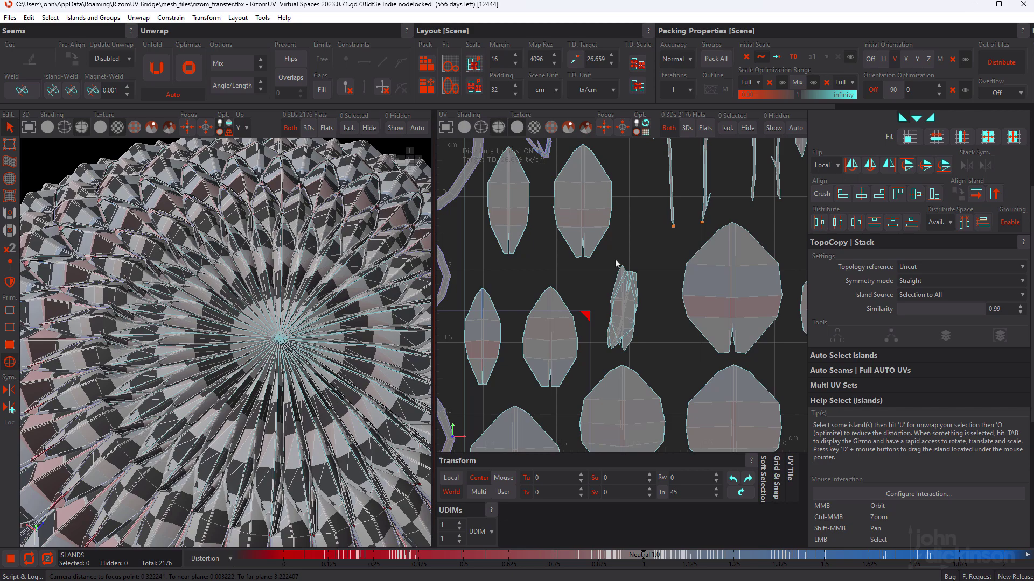
pyautogui.scroll(2, 619, 318)
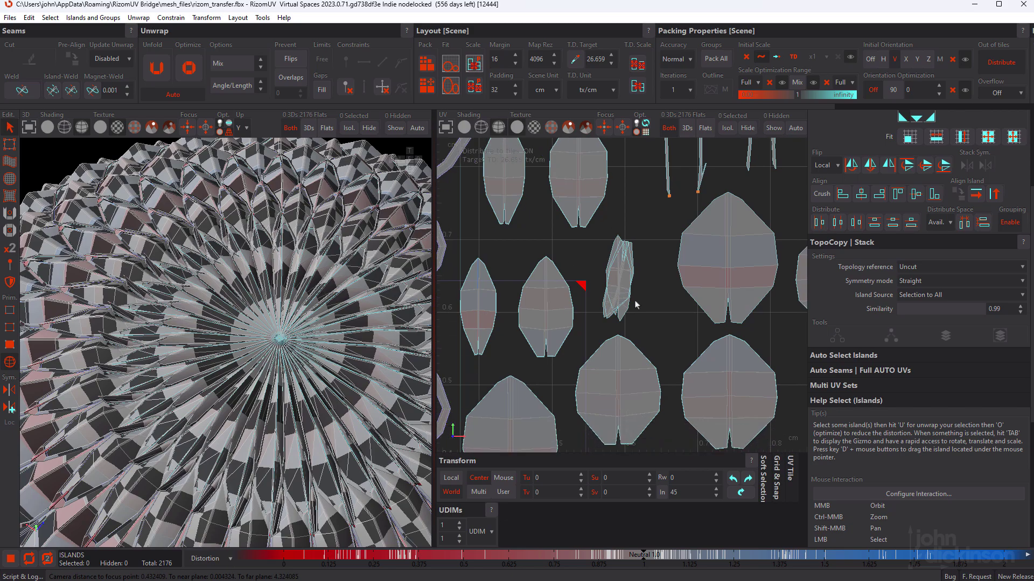
pyautogui.scroll(3, 640, 294)
pyautogui.click(612, 264)
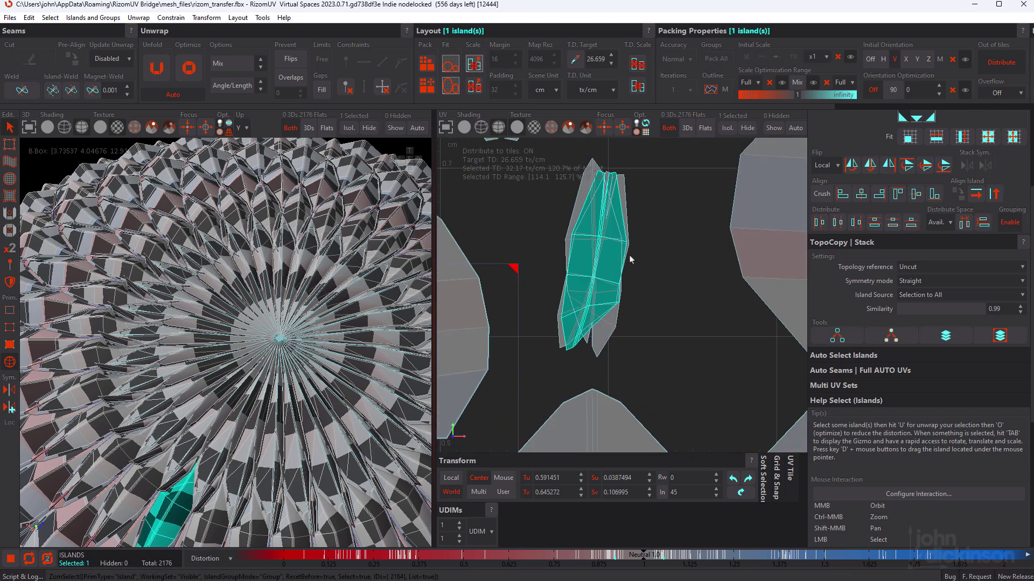
pyautogui.press('Tab')
pyautogui.moveTo(614, 261); pyautogui.dragTo(696, 257)
# - Pull two more islands out of the narrow stack, one below and right of it, the other to its left
pyautogui.click(610, 270)
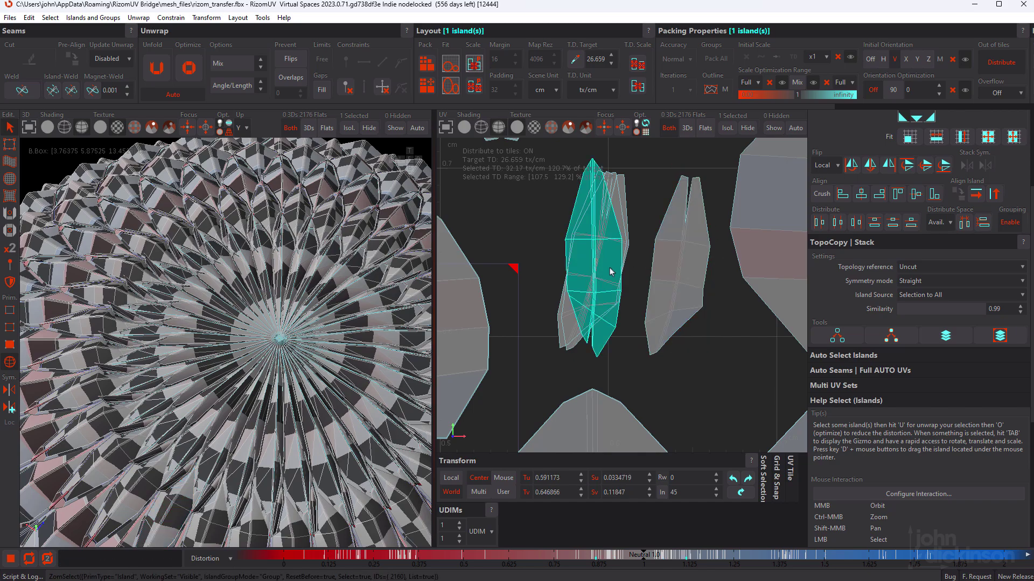
pyautogui.moveTo(605, 258); pyautogui.dragTo(736, 366)
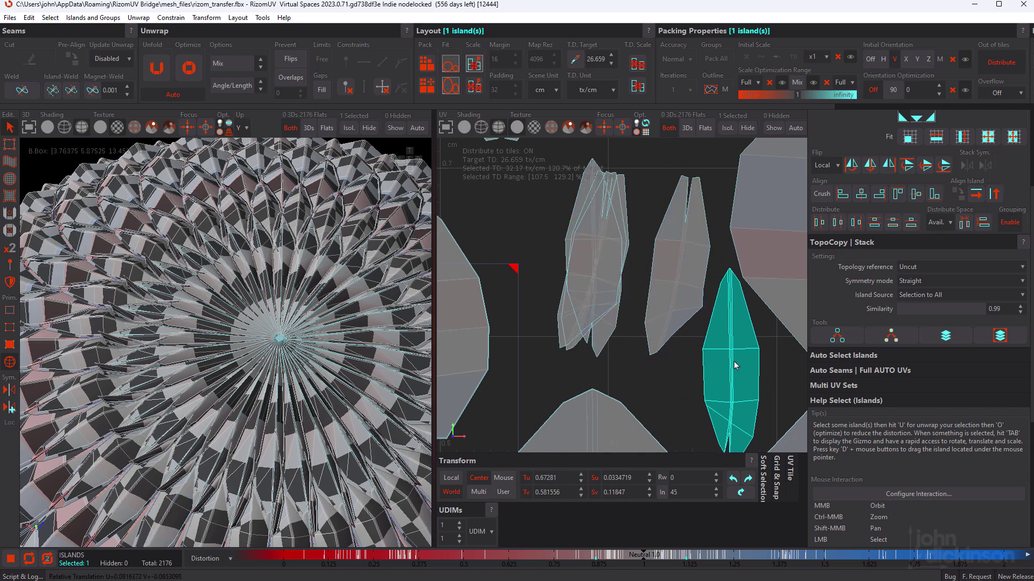
pyautogui.click(596, 266)
pyautogui.moveTo(603, 260); pyautogui.dragTo(537, 238)
pyautogui.scroll(-3, 586, 271)
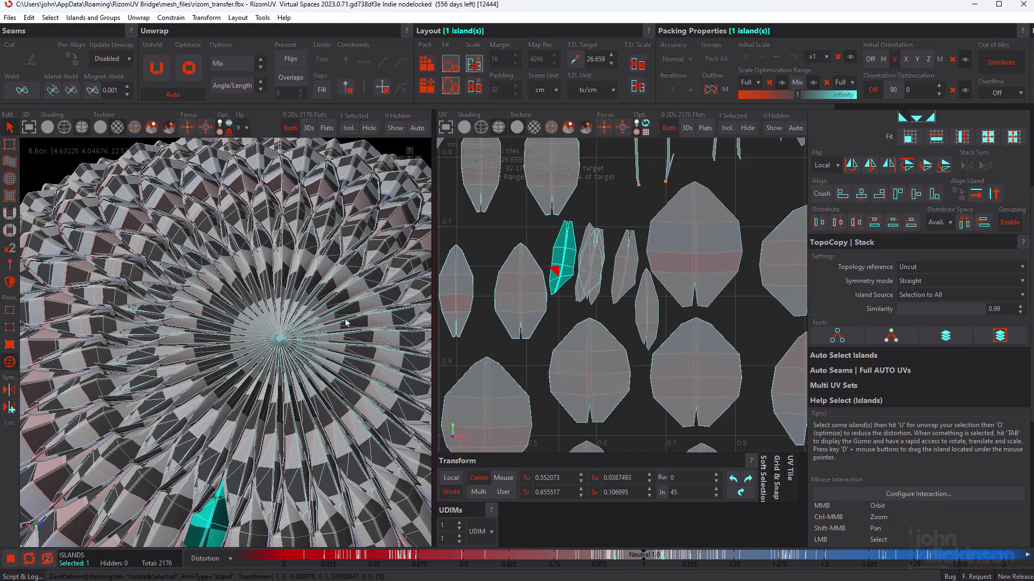
# - Examine the checker texture around the egg's pole and sides alongside the UV layout
pyautogui.moveTo(350, 324); pyautogui.dragTo(322, 300, button='middle')
pyautogui.scroll(-10, 313, 317)
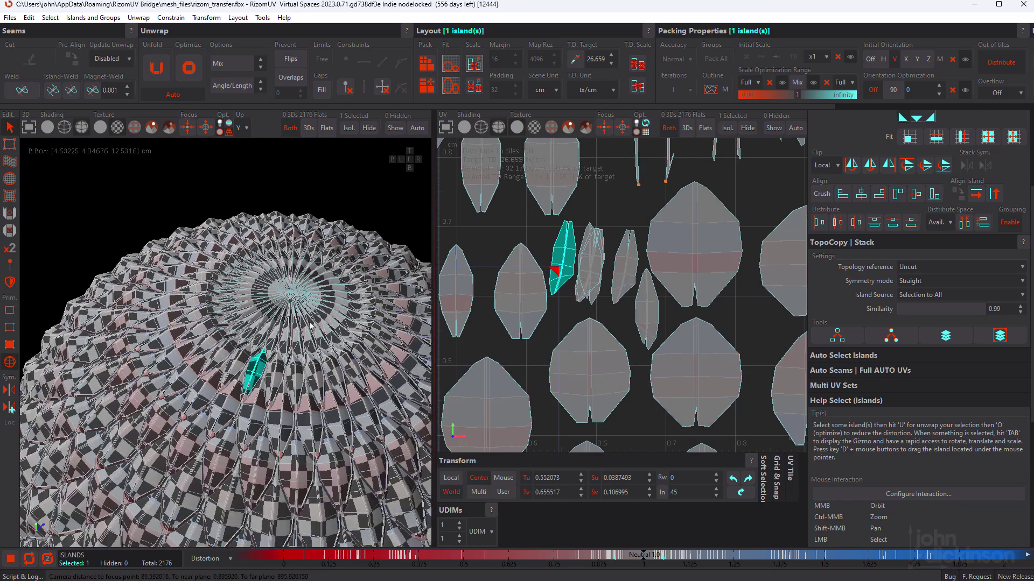
pyautogui.scroll(-2, 310, 347)
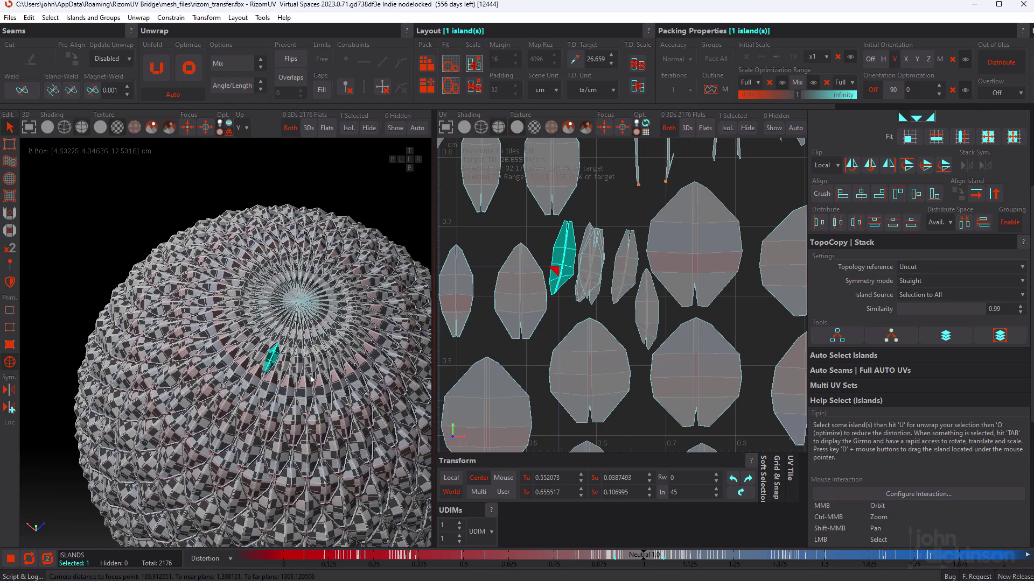
pyautogui.keyDown('shift'); pyautogui.moveTo(310, 347); pyautogui.dragTo(319, 257, button='middle'); pyautogui.keyUp('shift')
pyautogui.scroll(-4, 572, 332)
pyautogui.keyDown('shift'); pyautogui.moveTo(537, 397); pyautogui.dragTo(595, 337, button='middle'); pyautogui.keyUp('shift')
pyautogui.moveTo(356, 372); pyautogui.dragTo(316, 376, button='middle')
# - Switch to Blender and import the finished UVs onto the DragonEgg object through the RizomUV Bridge
pyautogui.scroll(3, 300, 358)
pyautogui.scroll(3, 300, 354)
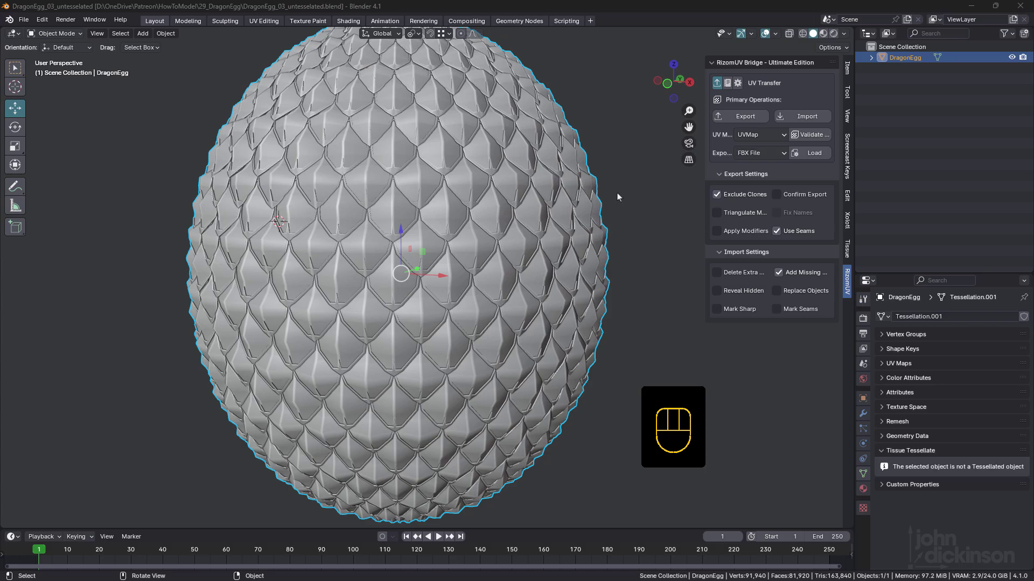
pyautogui.scroll(-3, 553, 226)
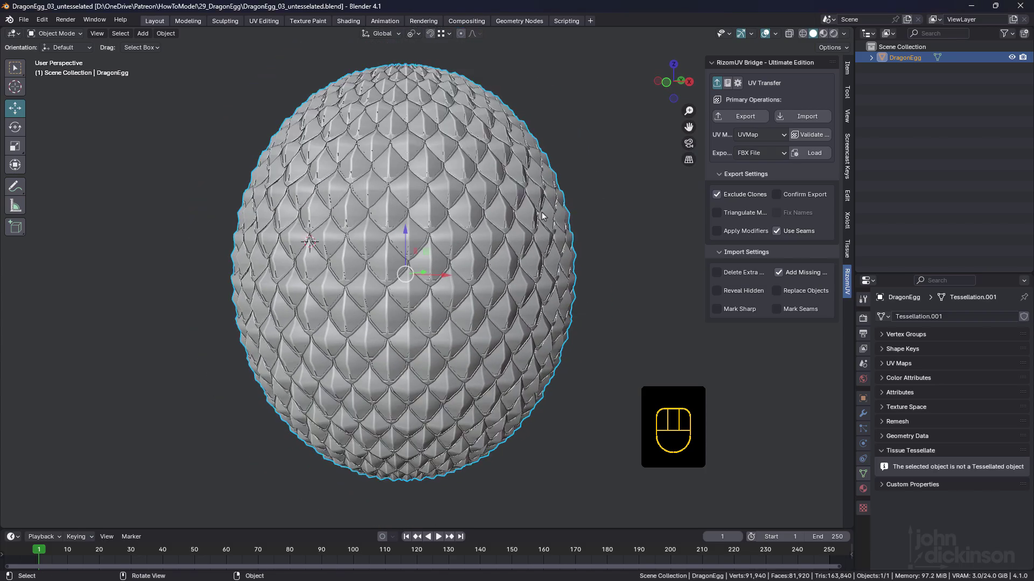
pyautogui.click(808, 117)
# - Open the UV Editing workspace and inspect the imported UV islands and the egg's mesh
pyautogui.click(264, 21)
pyautogui.scroll(4, 229, 284)
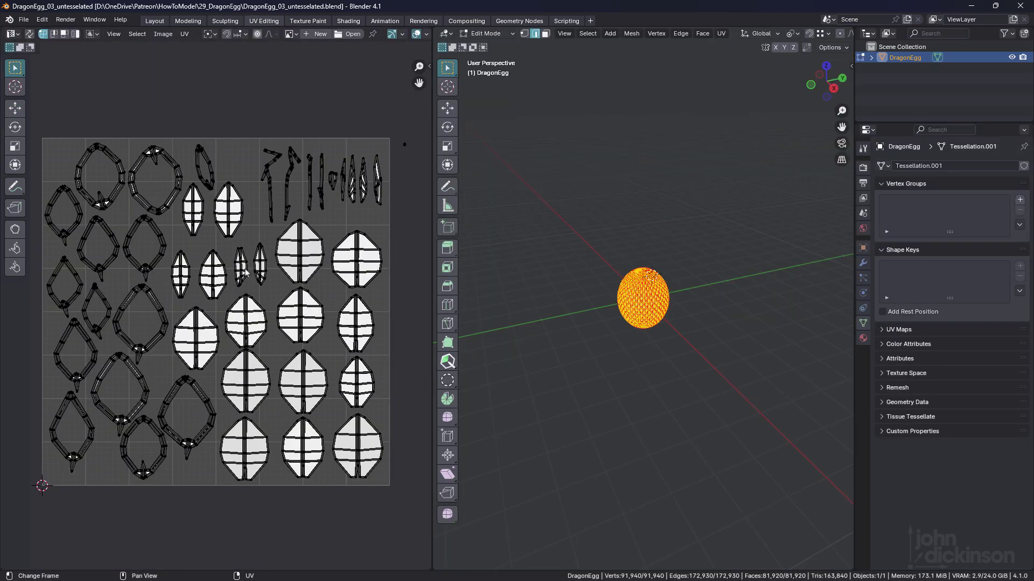
pyautogui.scroll(3, 245, 274)
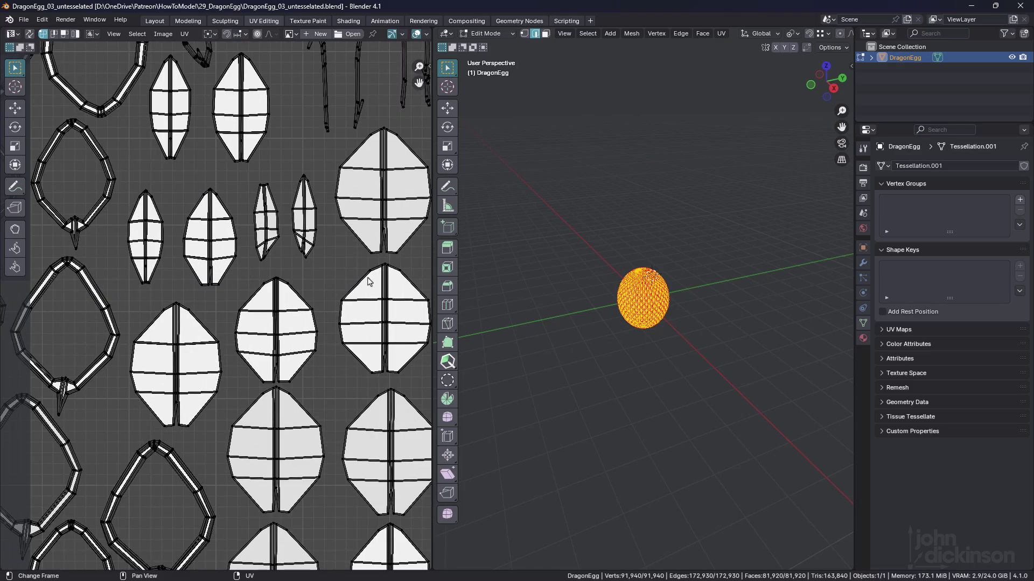
pyautogui.scroll(-3, 369, 282)
pyautogui.scroll(12, 657, 286)
pyautogui.moveTo(656, 287); pyautogui.dragTo(661, 274, button='middle')
pyautogui.scroll(-10, 661, 273)
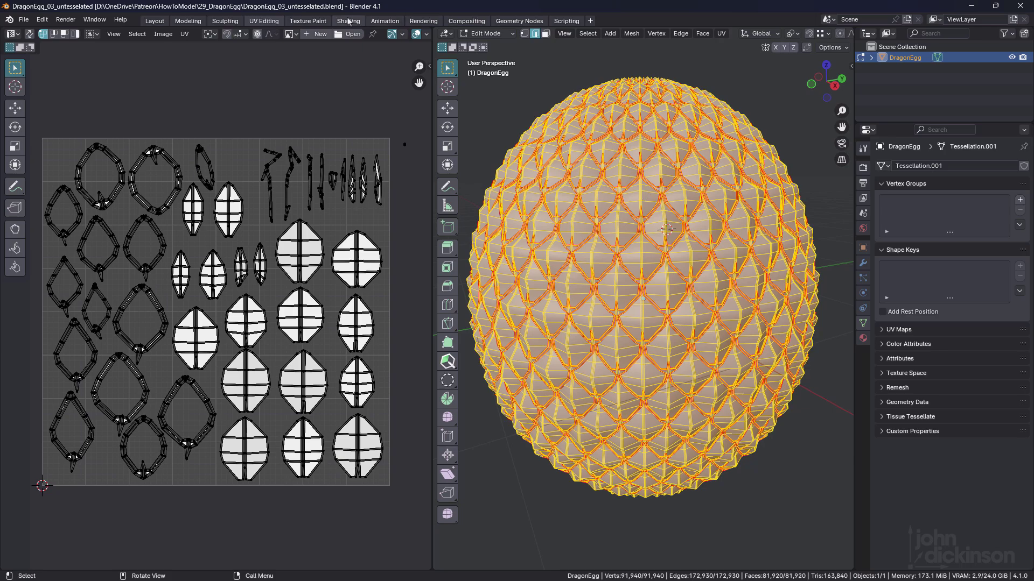
# - Return to the Layout workspace and show the Xolotl Substance Live Link settings
pyautogui.click(191, 23)
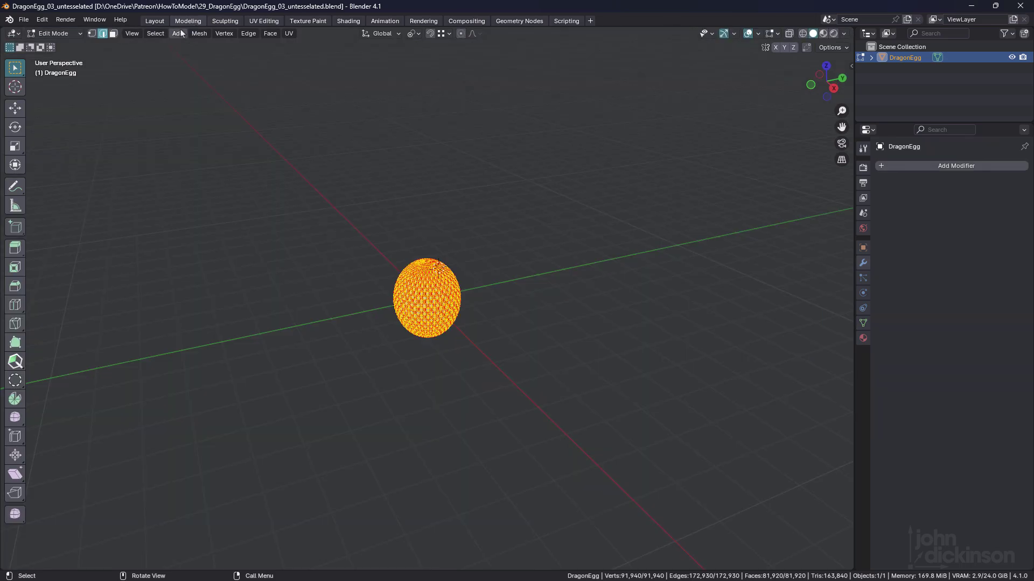
pyautogui.click(156, 22)
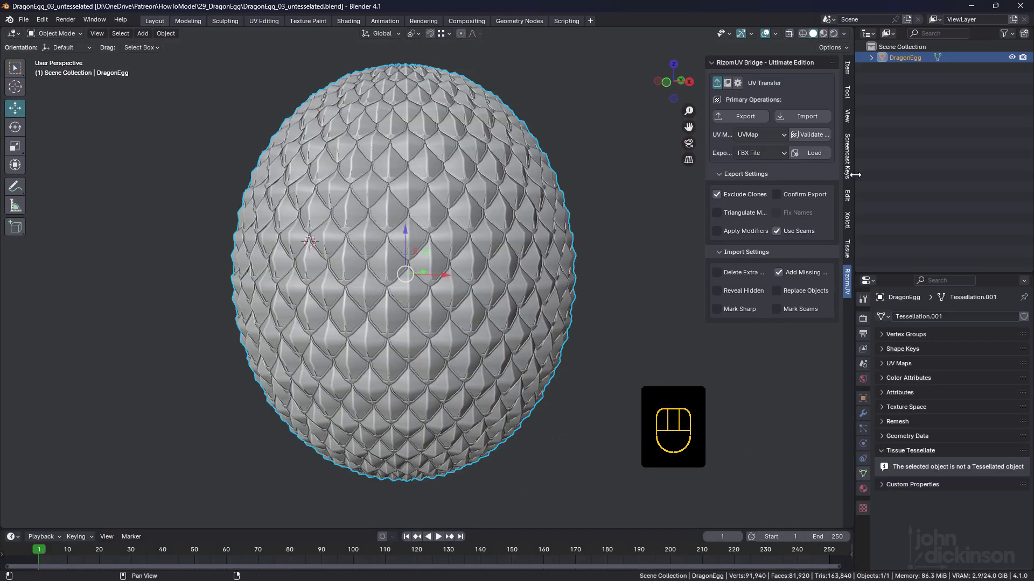
pyautogui.click(847, 221)
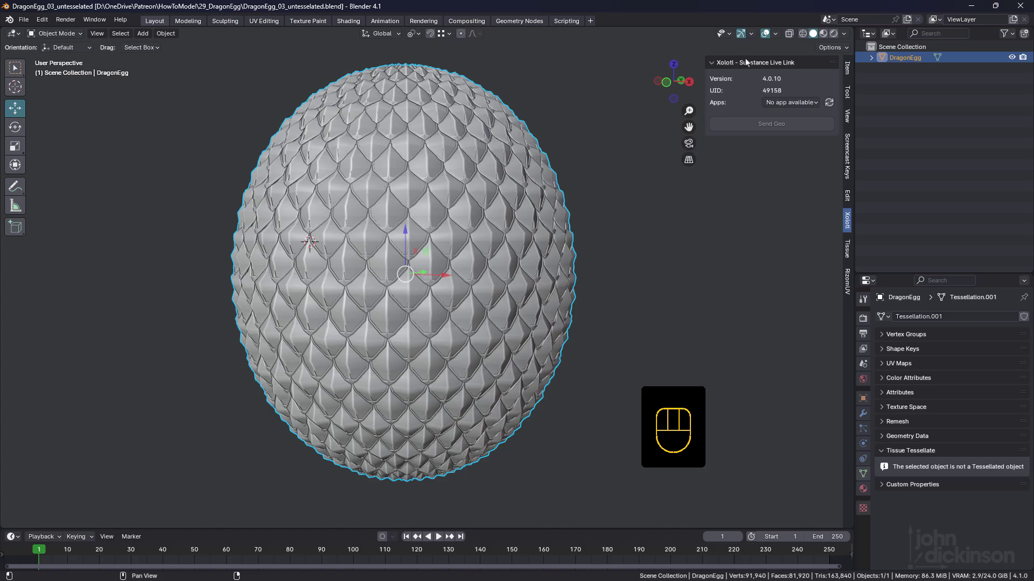